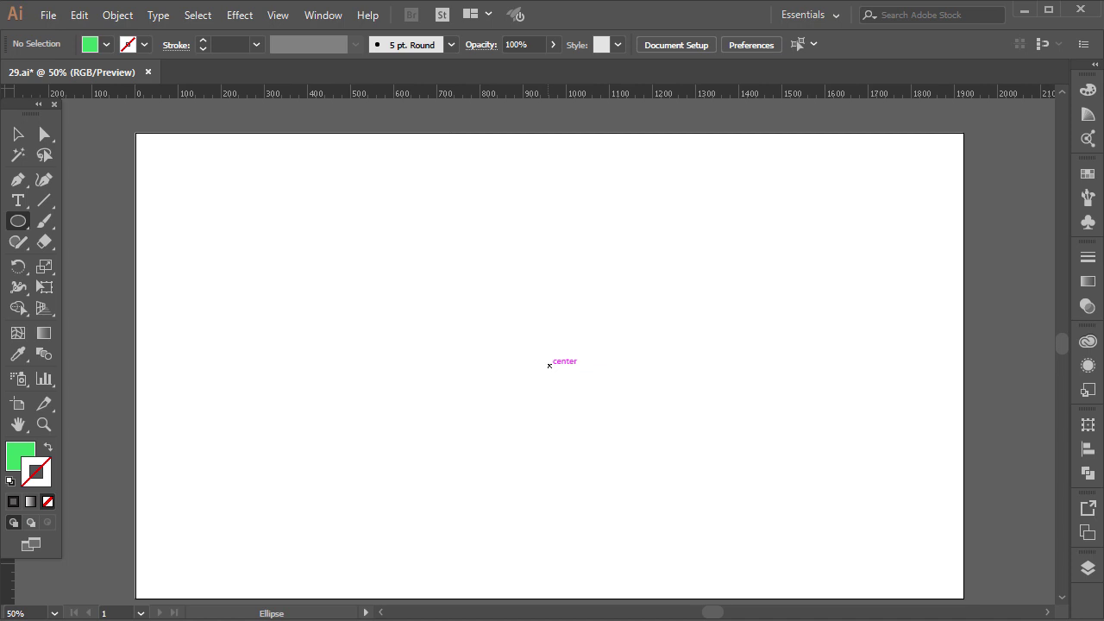
Draw a large circle centred on the artboard and give it no fill and a black stroke
drag(549, 365, 643, 330)
scroll(643, 343, up, 1)
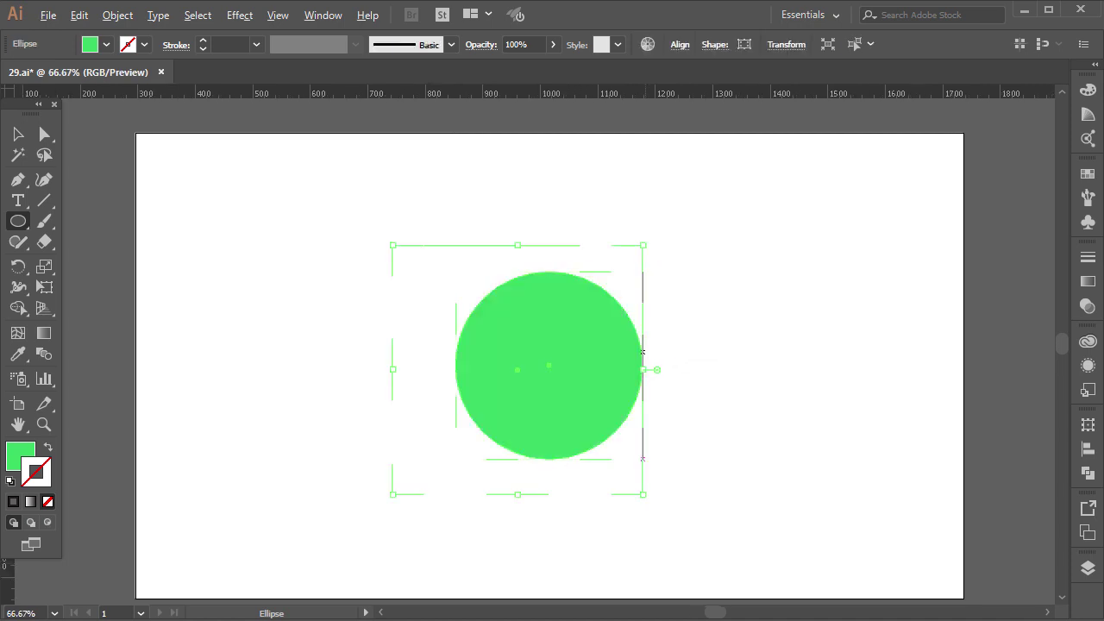
click(1087, 174)
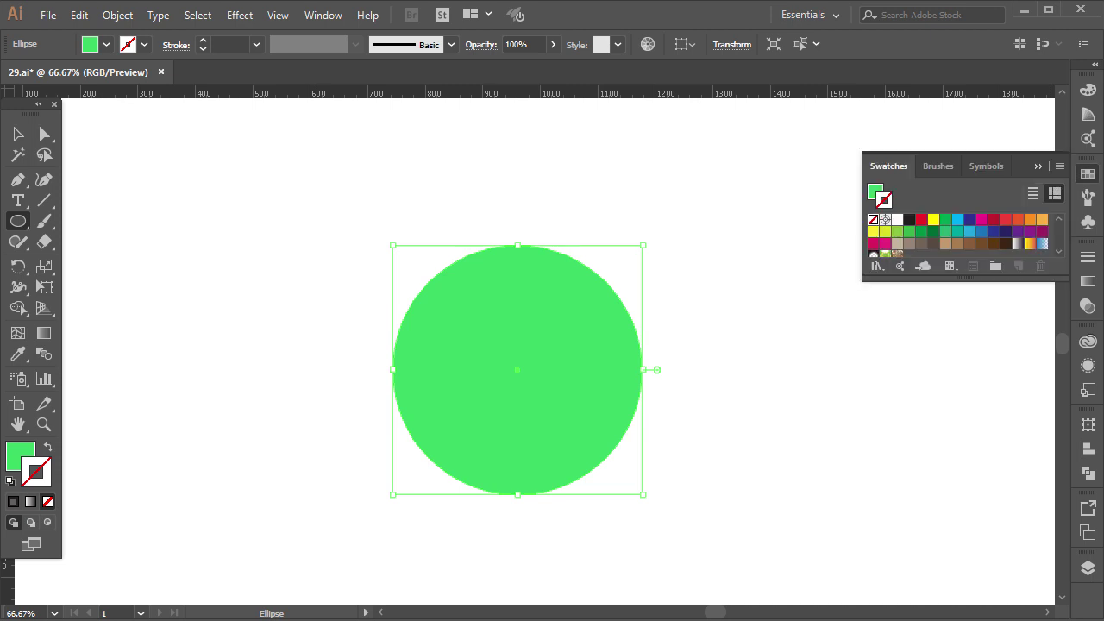
key(x)
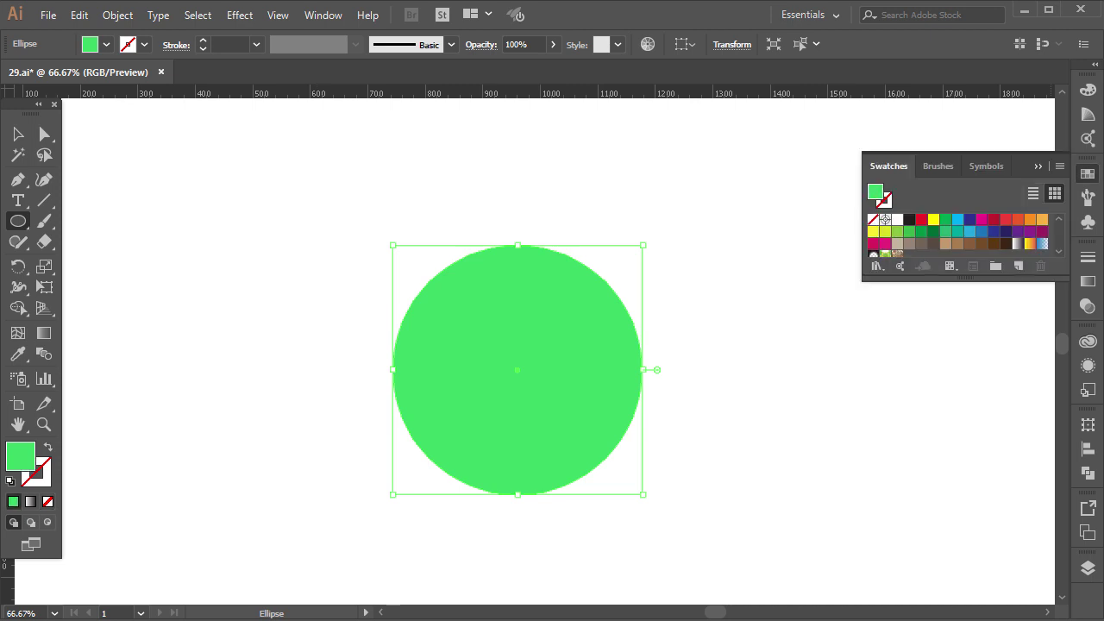
click(873, 219)
key(x)
click(909, 219)
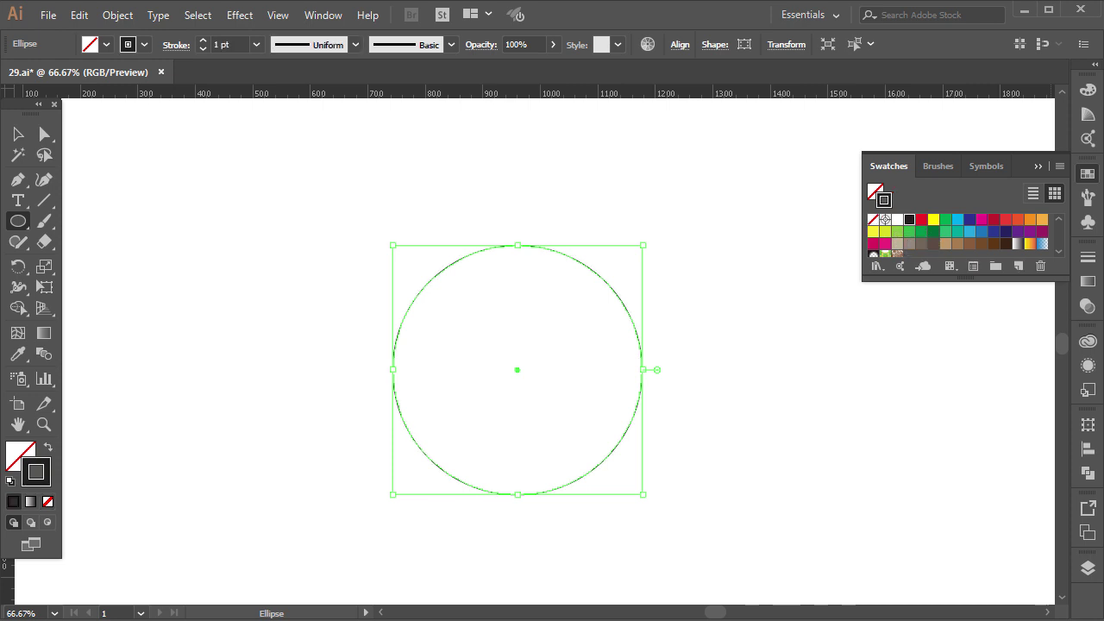
click(18, 134)
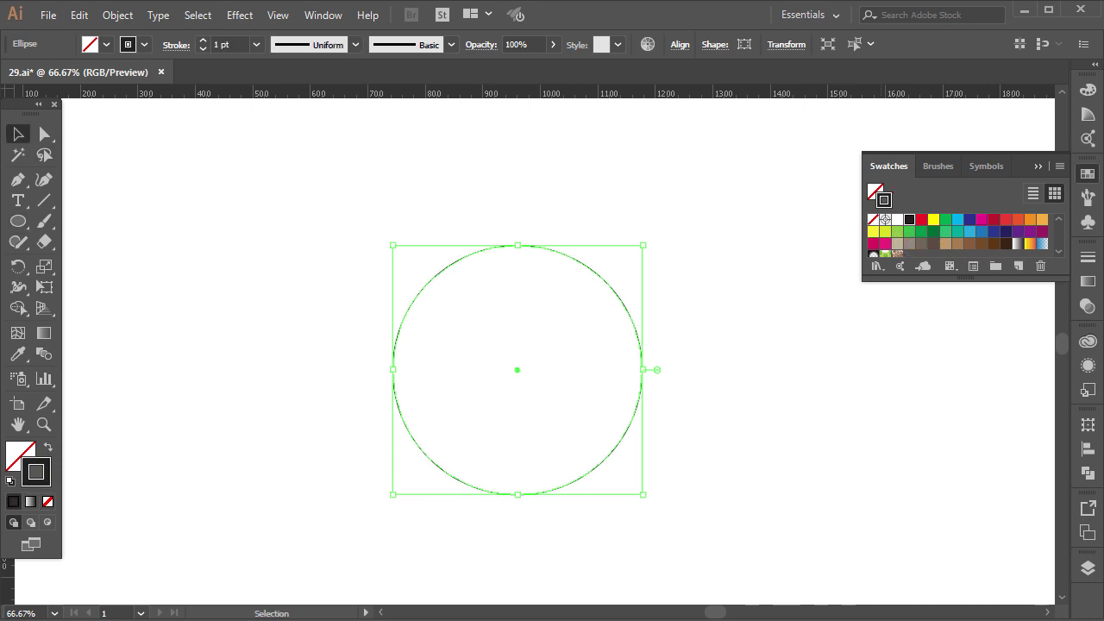
click(1038, 166)
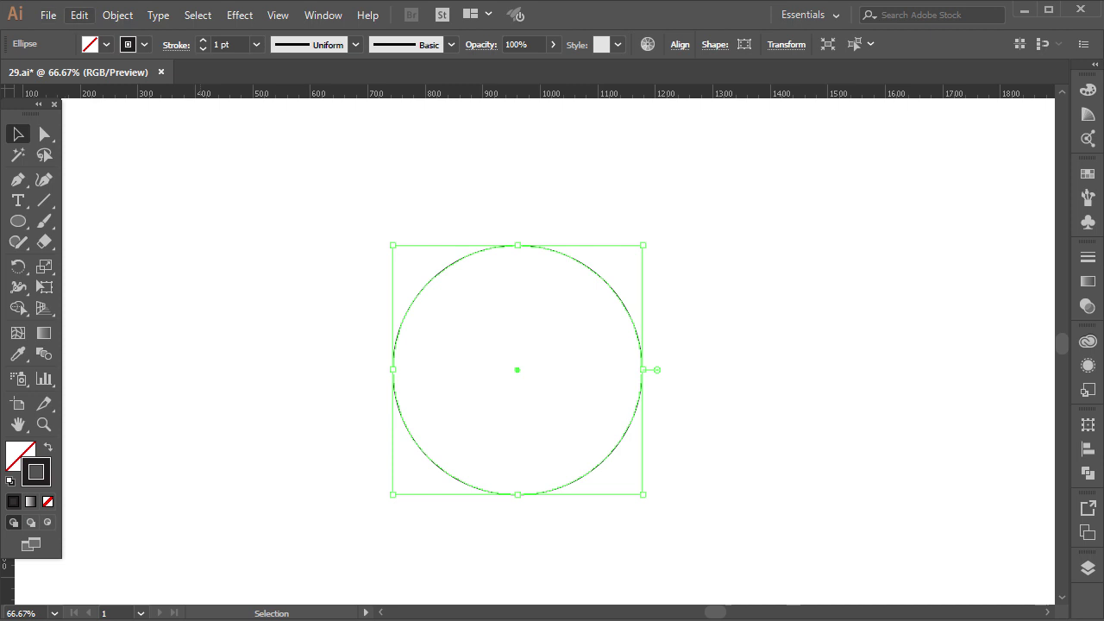
Duplicate the circle in place and scale the copy about its centre to roughly two thirds of the original diameter
click(79, 14)
click(106, 98)
click(79, 14)
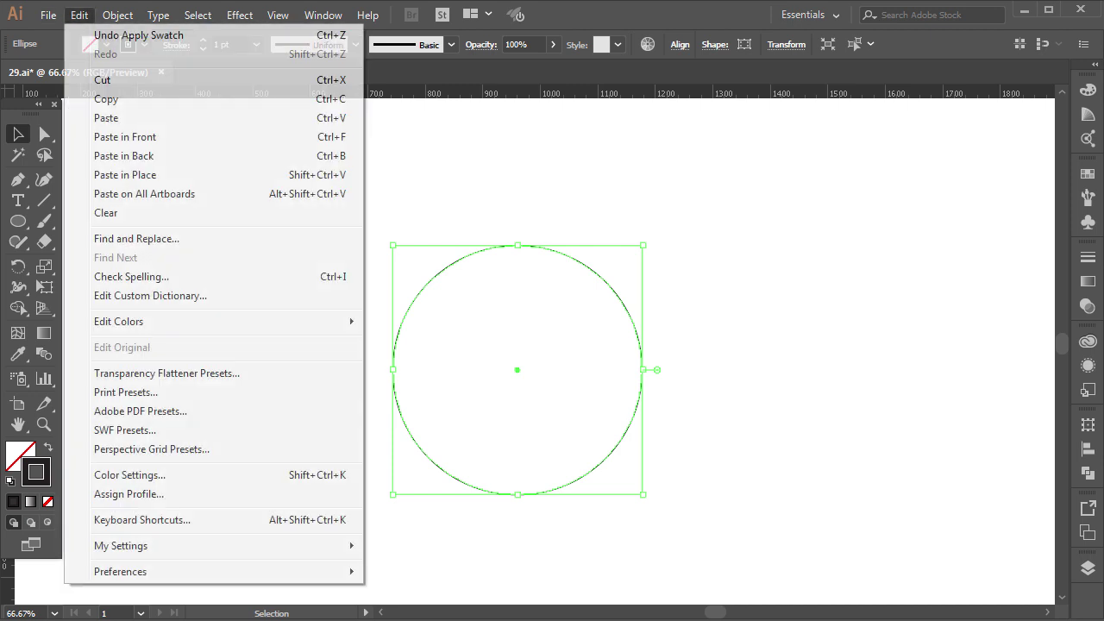
click(125, 174)
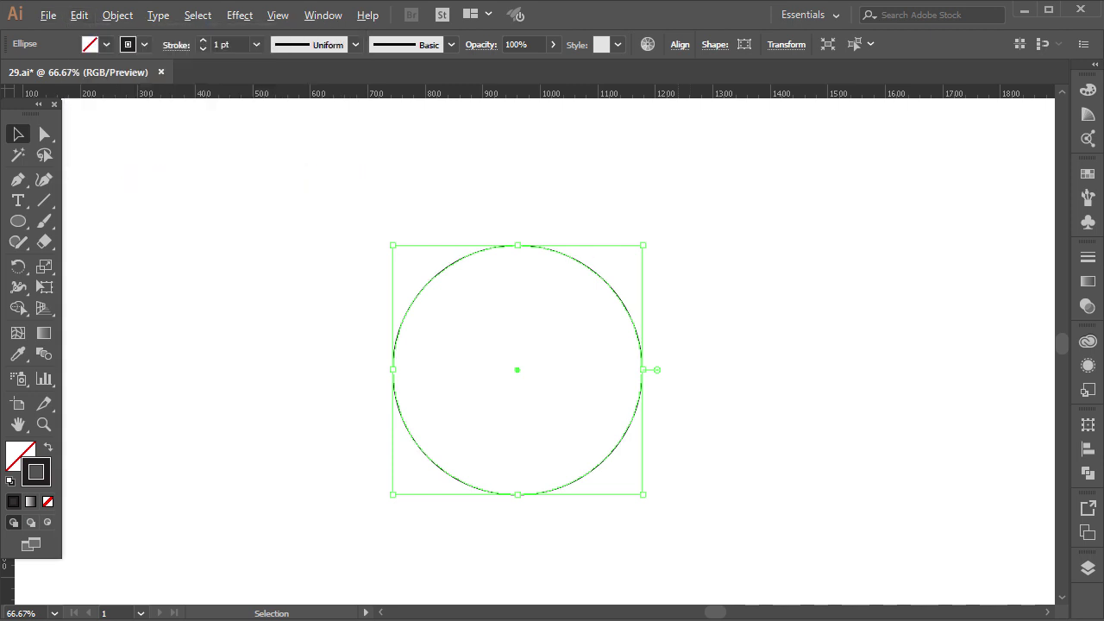
drag(642, 246, 601, 286)
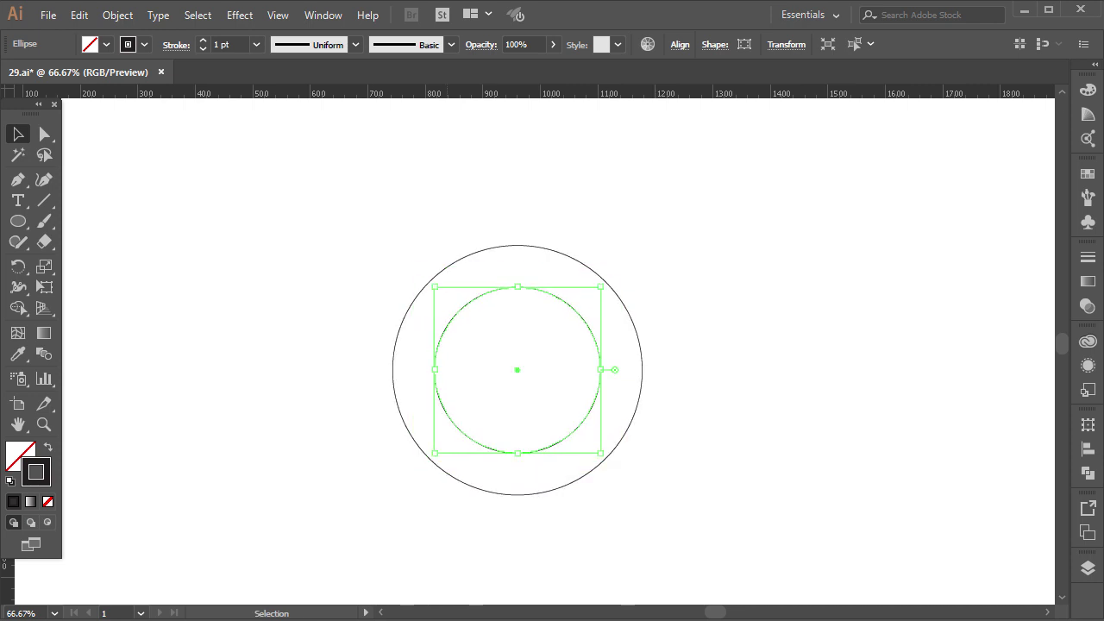
key(ctrl+1)
drag(611, 247, 607, 251)
Duplicate the second circle in place and scale the copy about its centre to roughly half its diameter
click(79, 15)
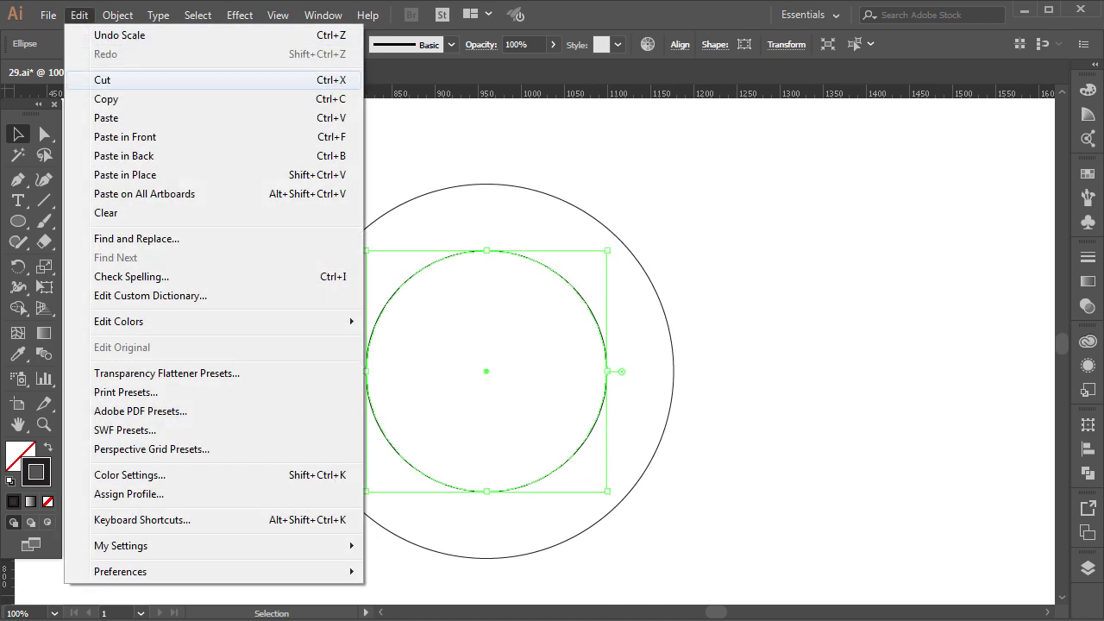
click(106, 98)
click(79, 14)
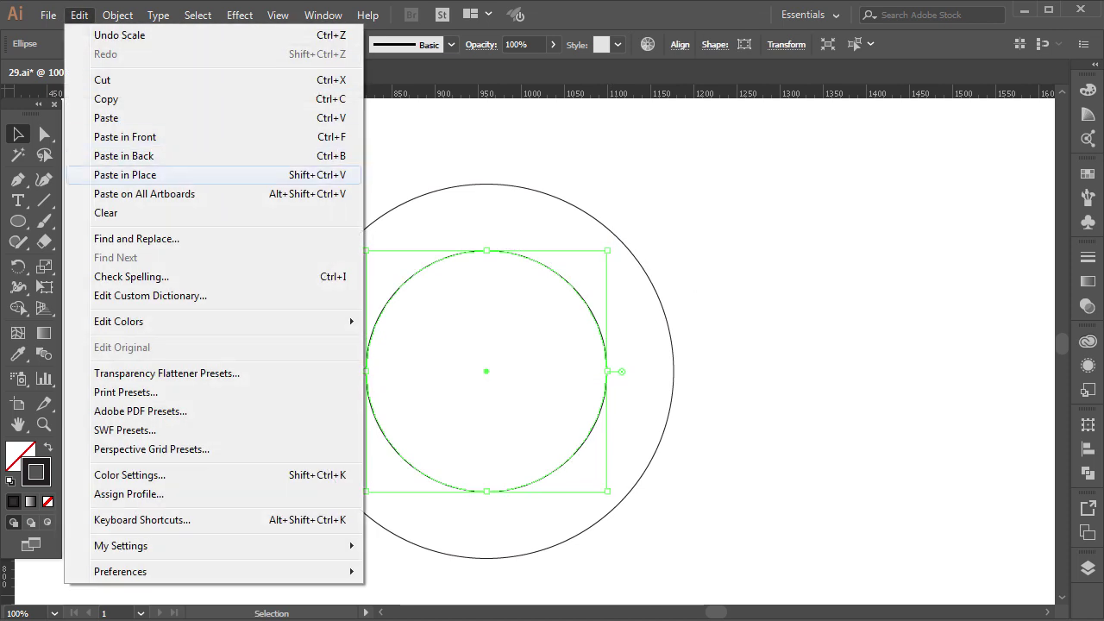
click(125, 175)
drag(607, 250, 574, 304)
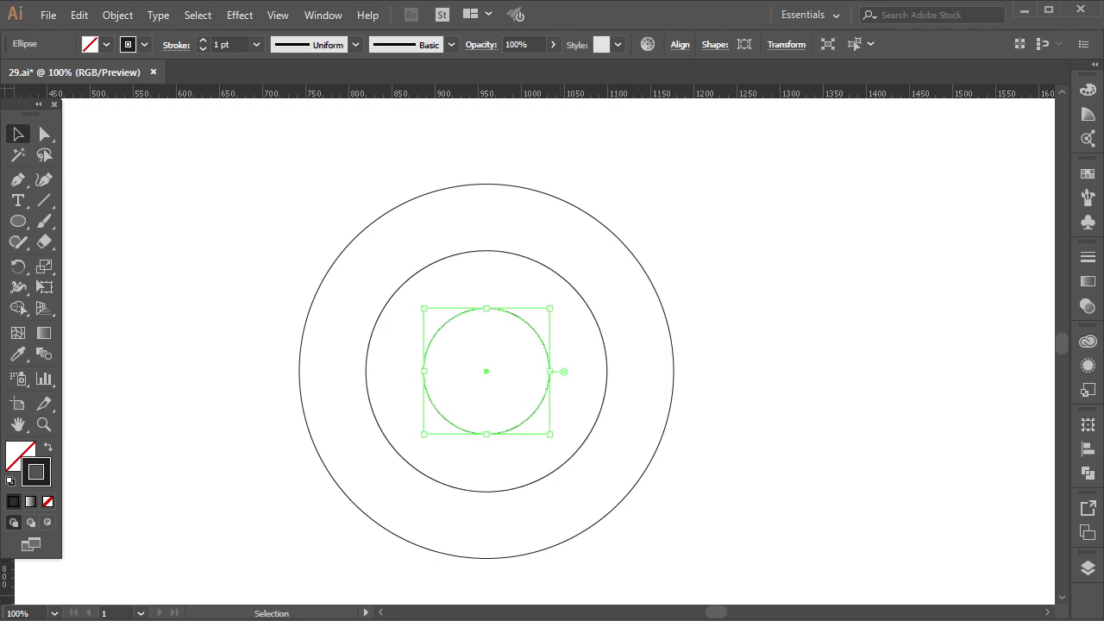
Duplicate the third circle in place and shrink the copy concentrically to form a small fourth circle
click(79, 15)
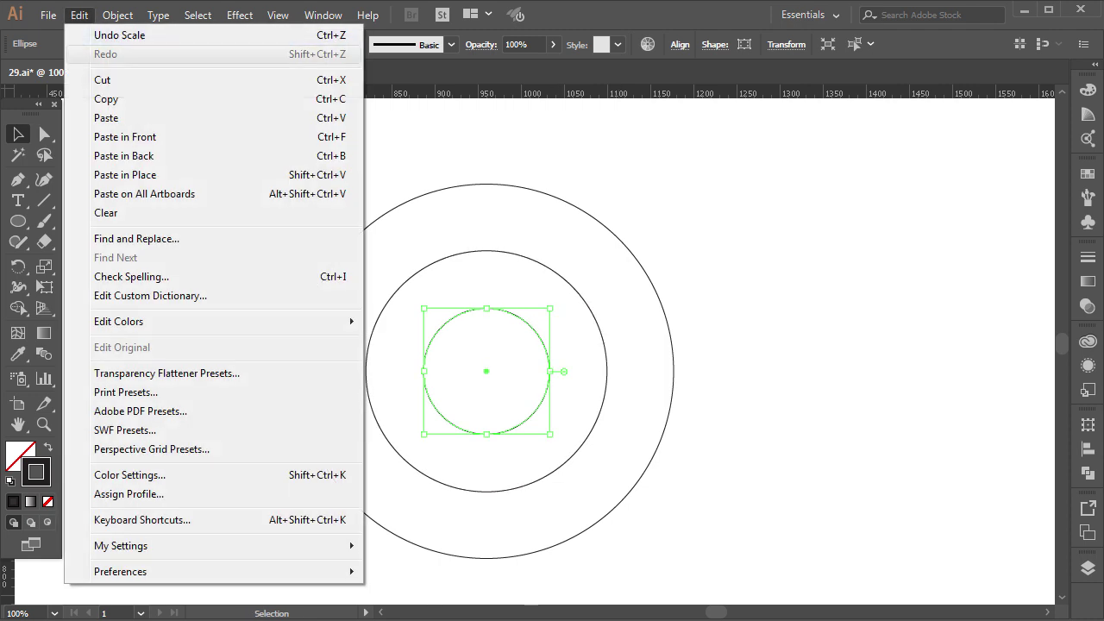
click(105, 98)
click(78, 15)
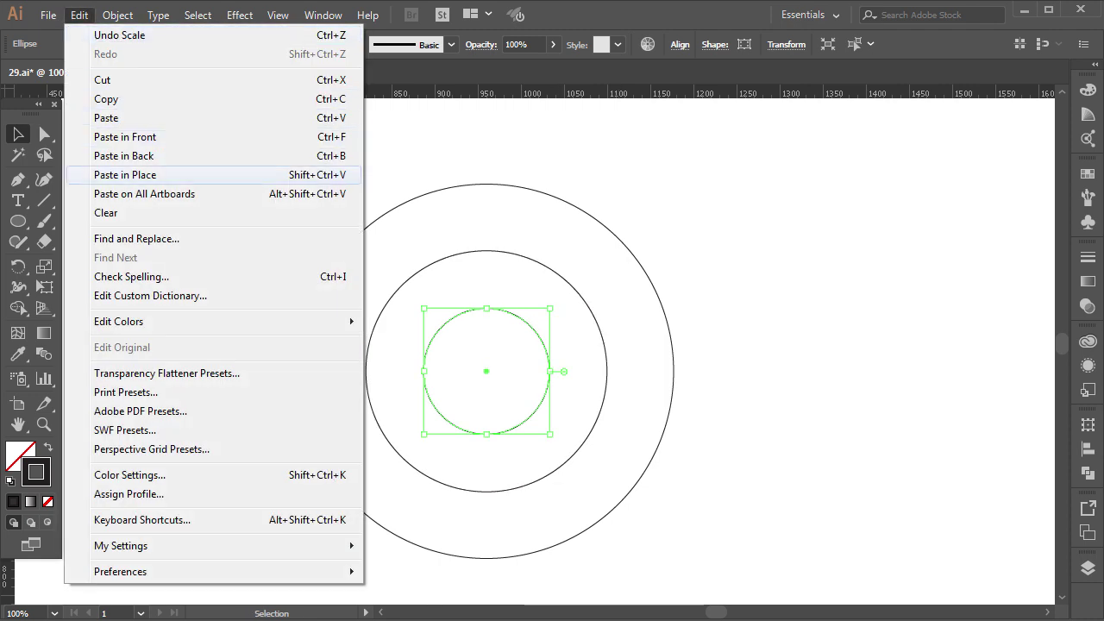
click(113, 172)
drag(549, 308, 522, 335)
click(740, 297)
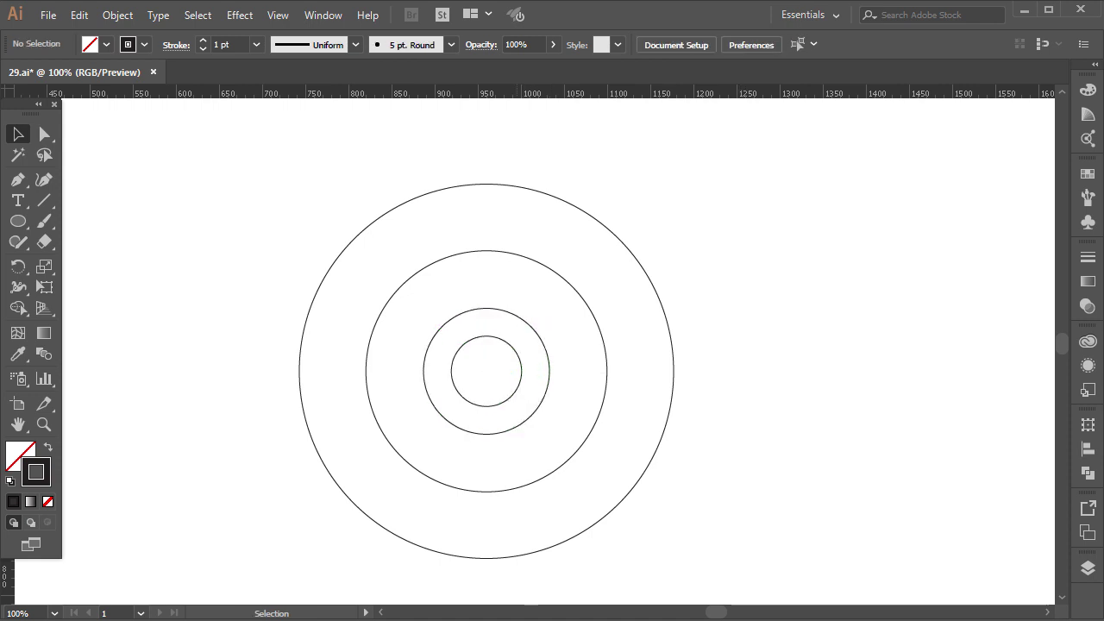
Scale the innermost circle down slightly about its centre
click(513, 348)
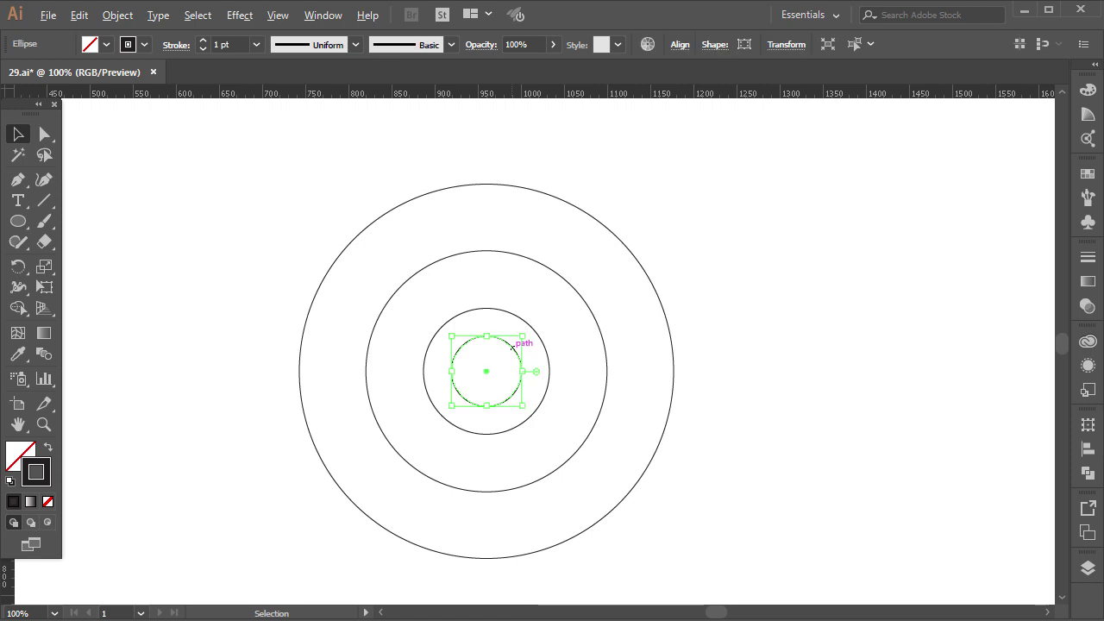
scroll(513, 347, up, 1)
drag(527, 329, 523, 332)
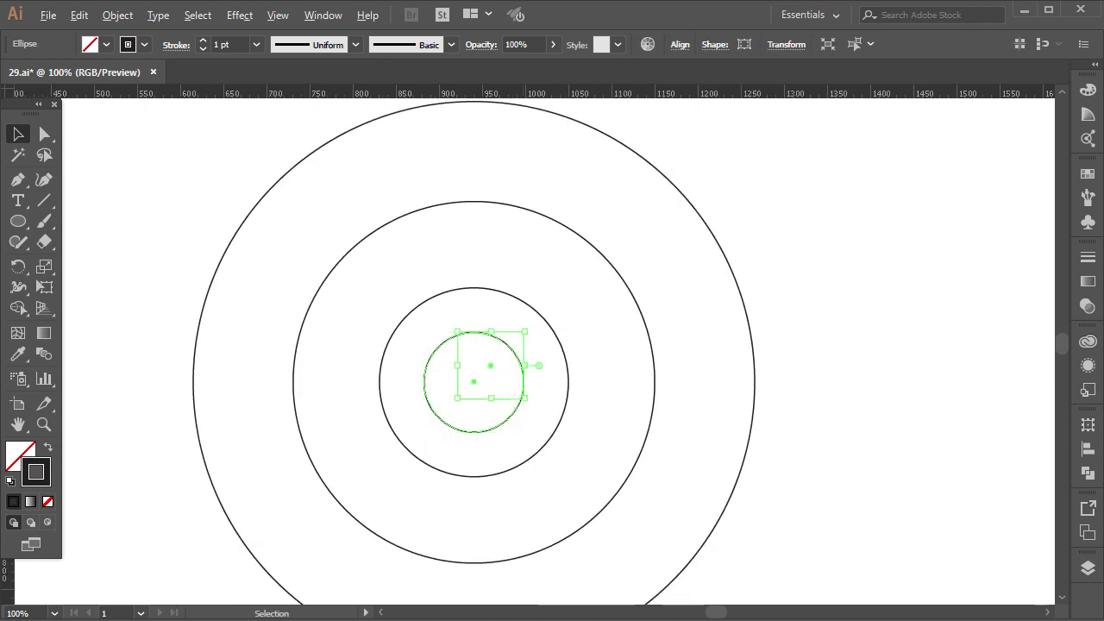
scroll(523, 332, down, 3)
scroll(516, 335, down, 1)
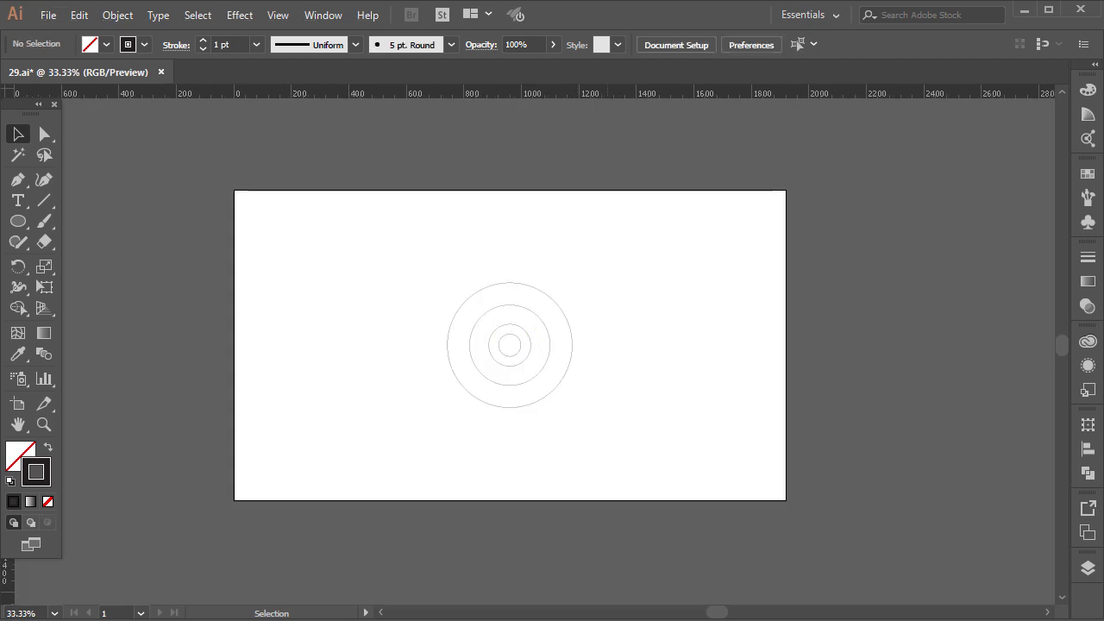
Select all four concentric circles and split them into separate rings around a centre disc with Shape Builder
click(598, 329)
scroll(599, 329, up, 1)
drag(616, 319, 343, 389)
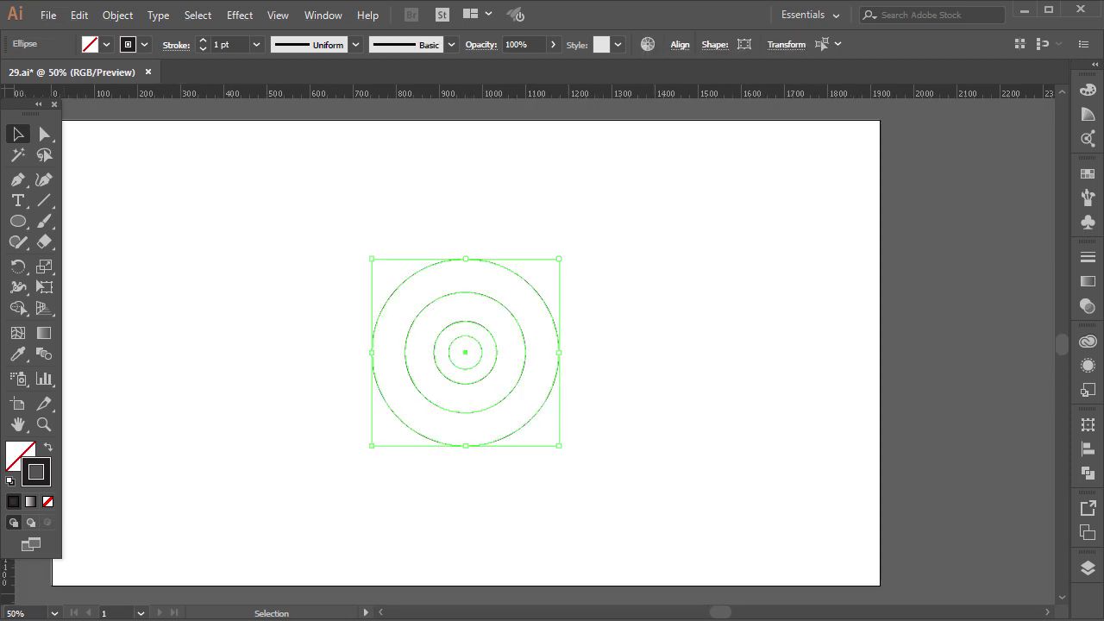
key(shift+m)
click(471, 275)
click(500, 318)
click(481, 340)
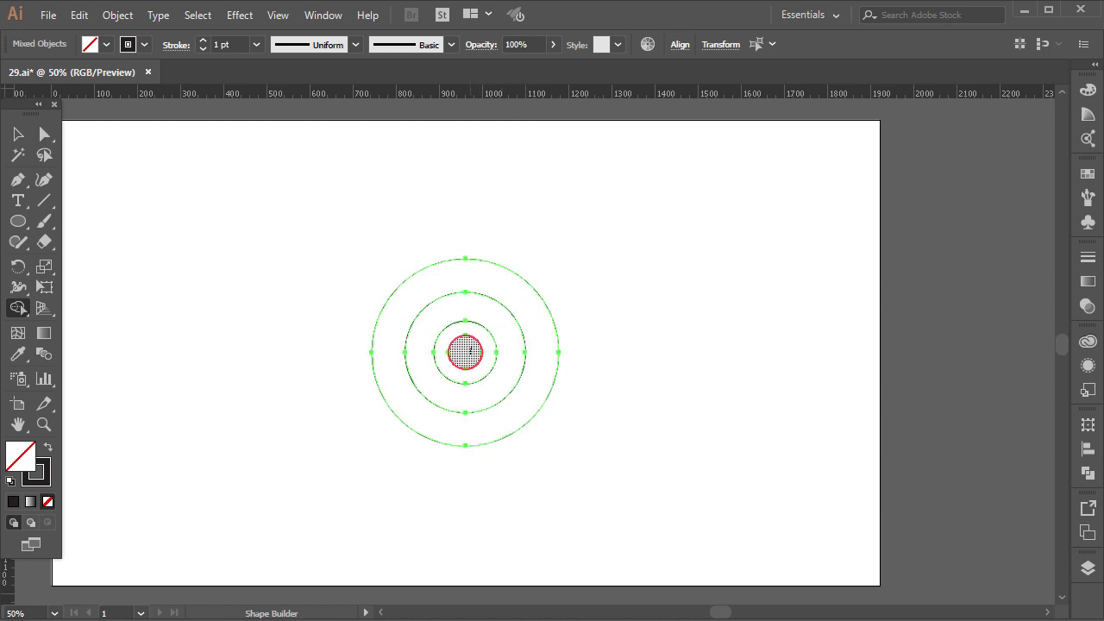
click(18, 133)
key(ctrl+shift+a)
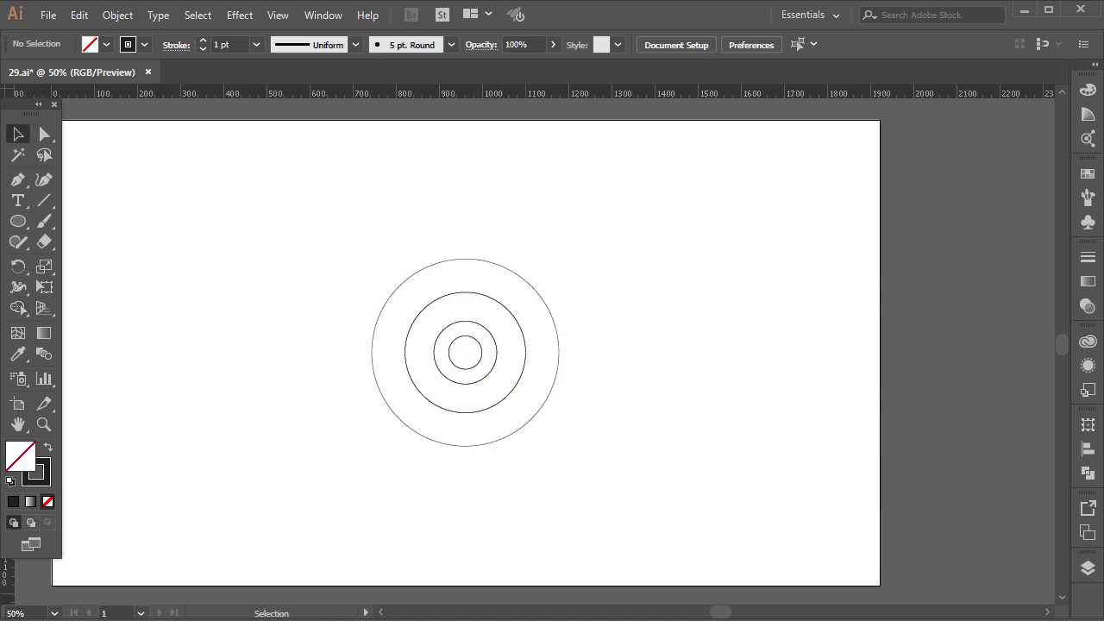
Make the Color layer visible so its palette squares can be sampled
click(1088, 567)
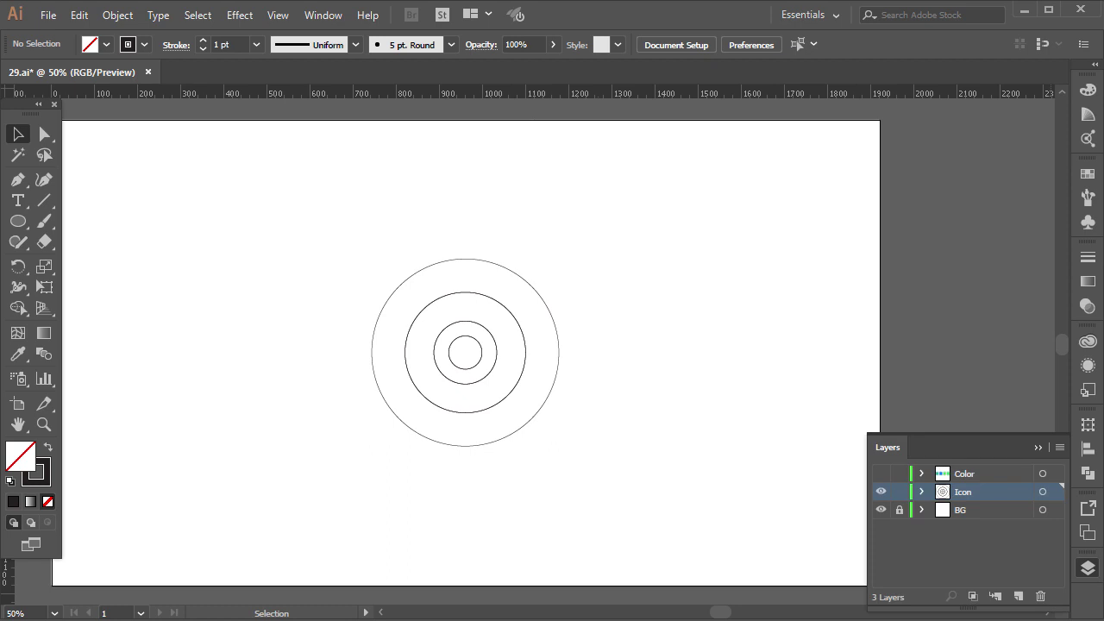
click(881, 474)
click(1088, 567)
scroll(517, 345, up, 1)
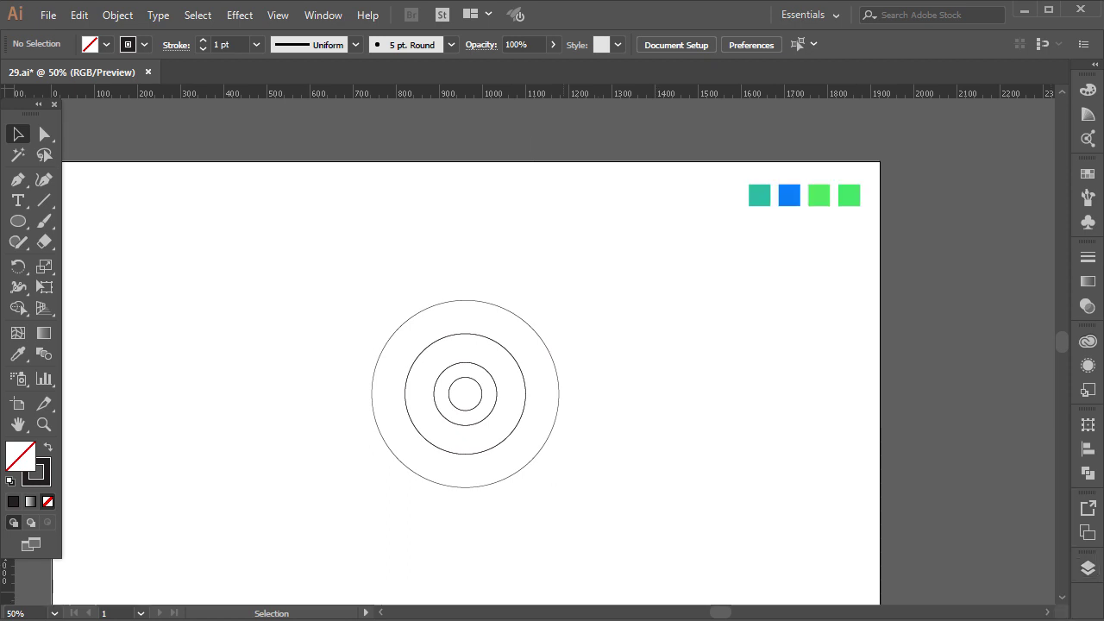
Fill the outermost ring with the green sampled from the last square of the colour palette
click(527, 326)
click(18, 353)
click(848, 196)
key(v)
click(18, 354)
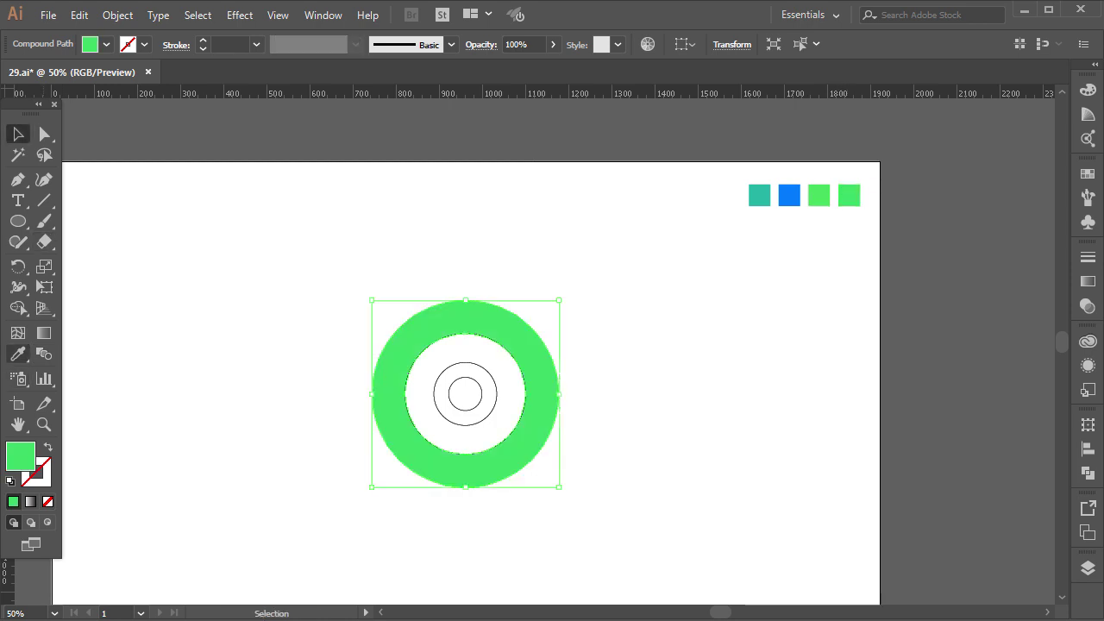
key(v)
key(ctrl+shift+a)
Fill the second ring with the lighter green sampled from the third palette square
click(518, 364)
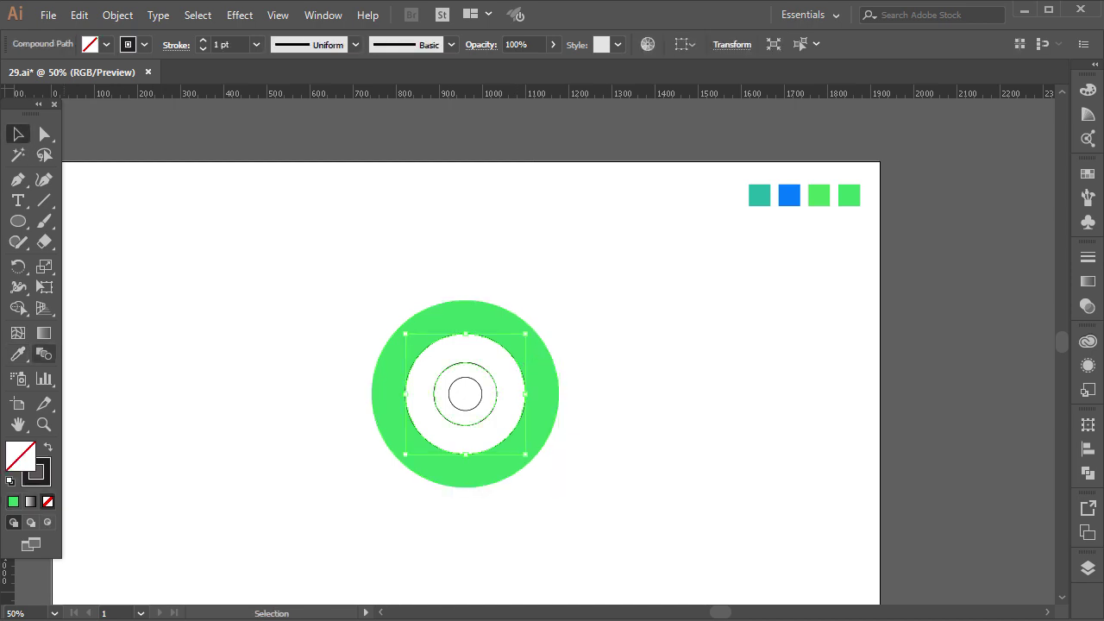
key(i)
click(820, 196)
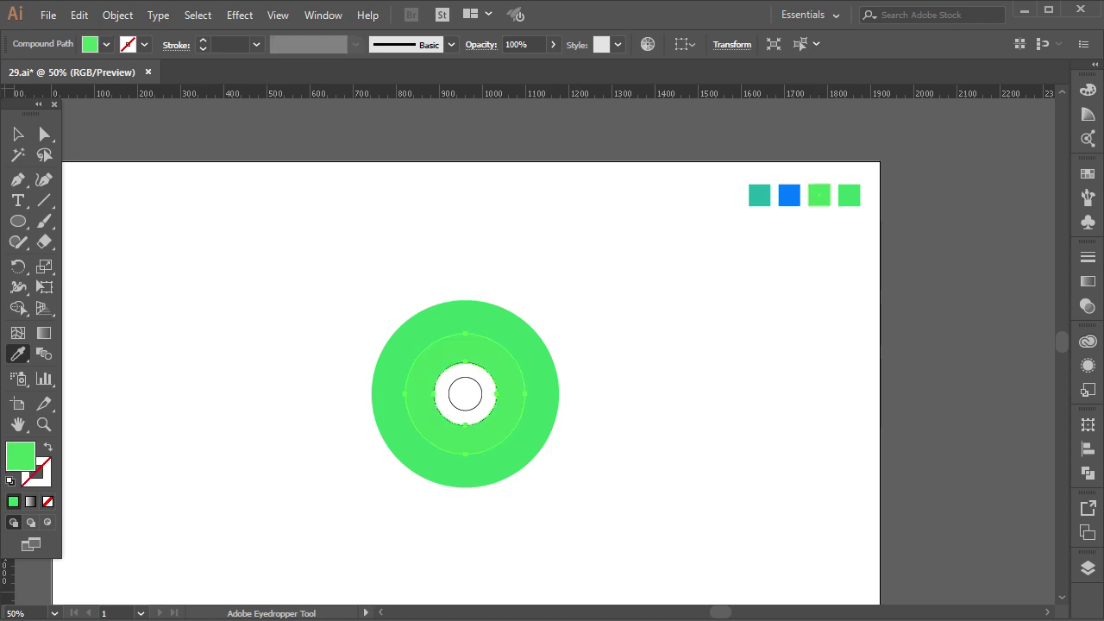
key(v)
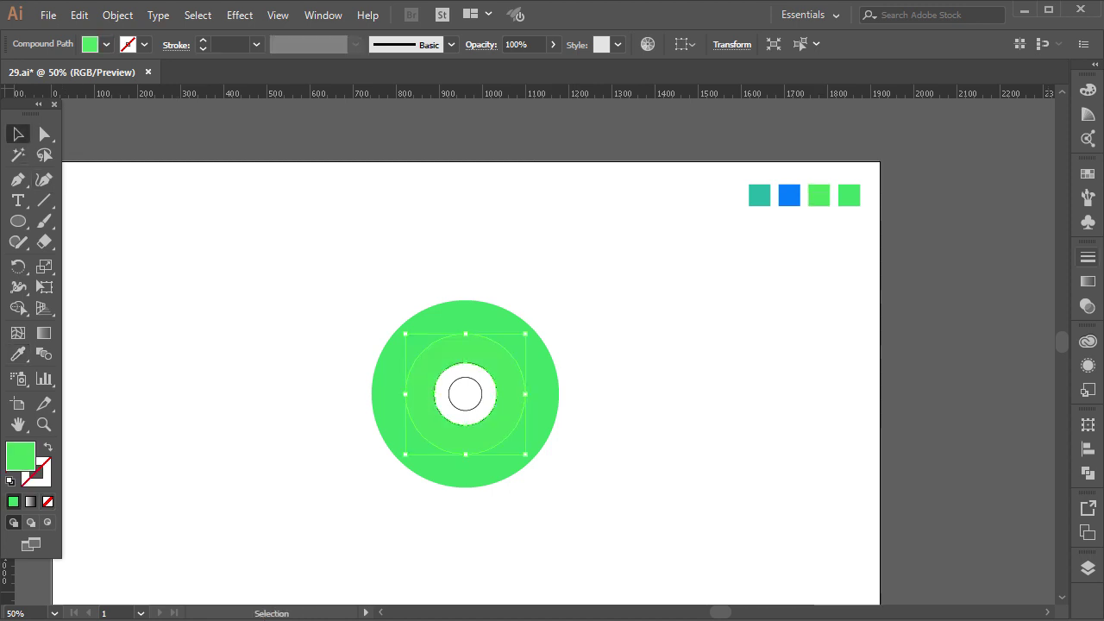
Give the lighter green second ring a white stroke with a weight of 4 pt
click(1088, 173)
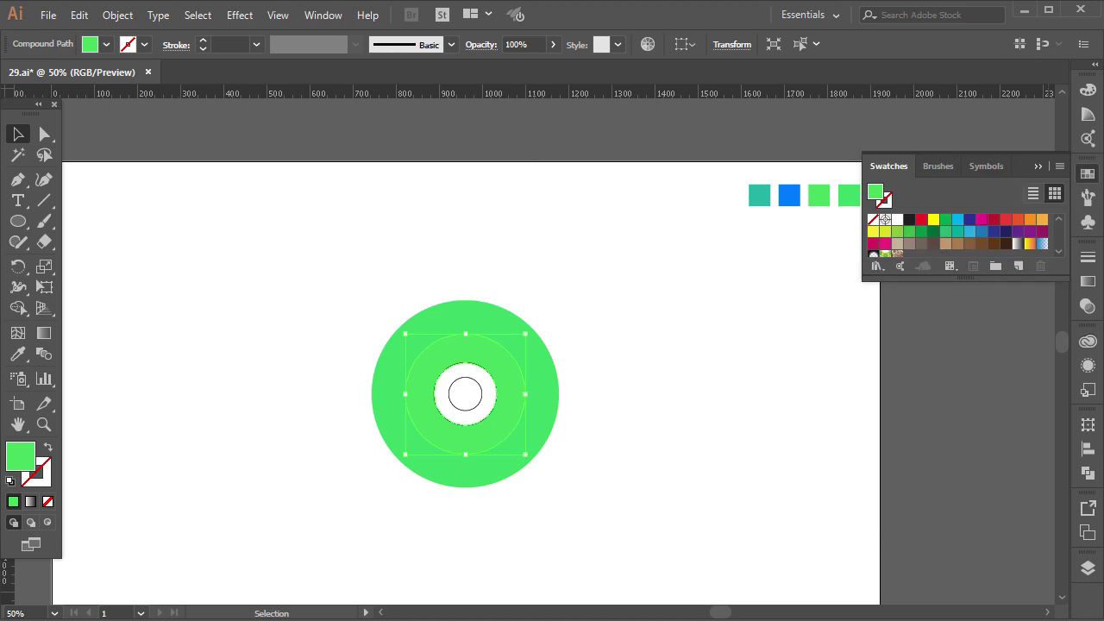
key(x)
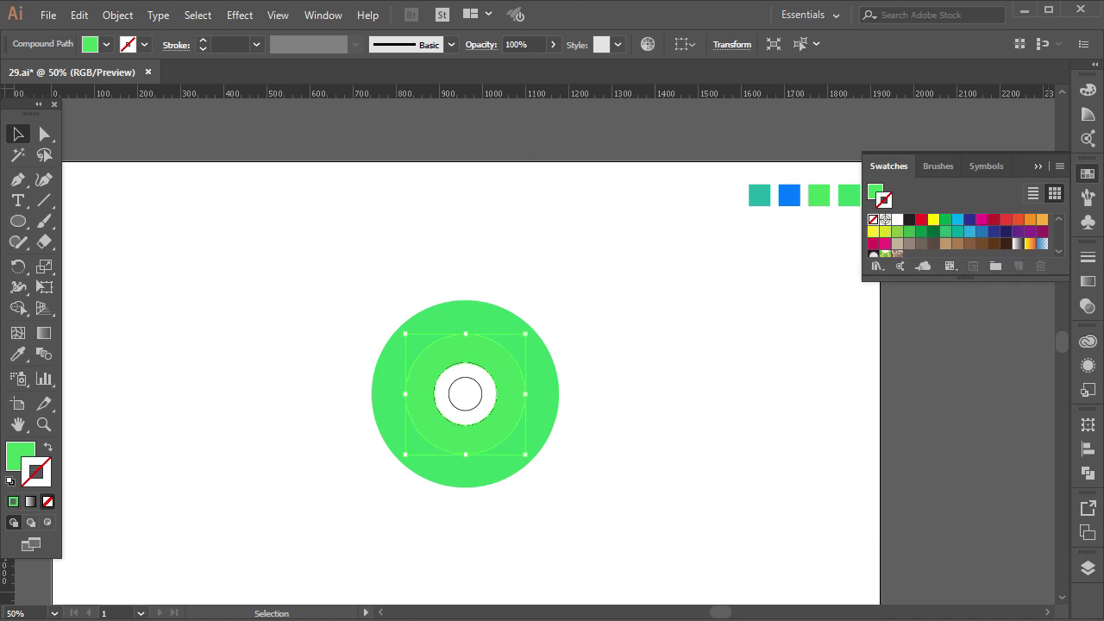
click(897, 220)
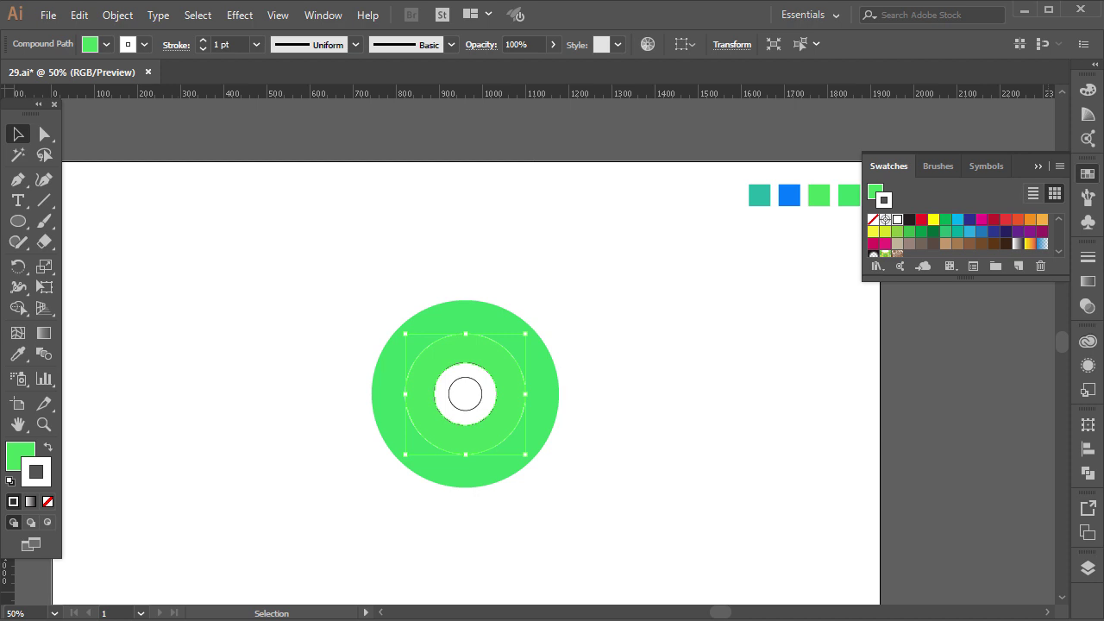
click(202, 41)
click(203, 41)
click(1039, 166)
click(652, 313)
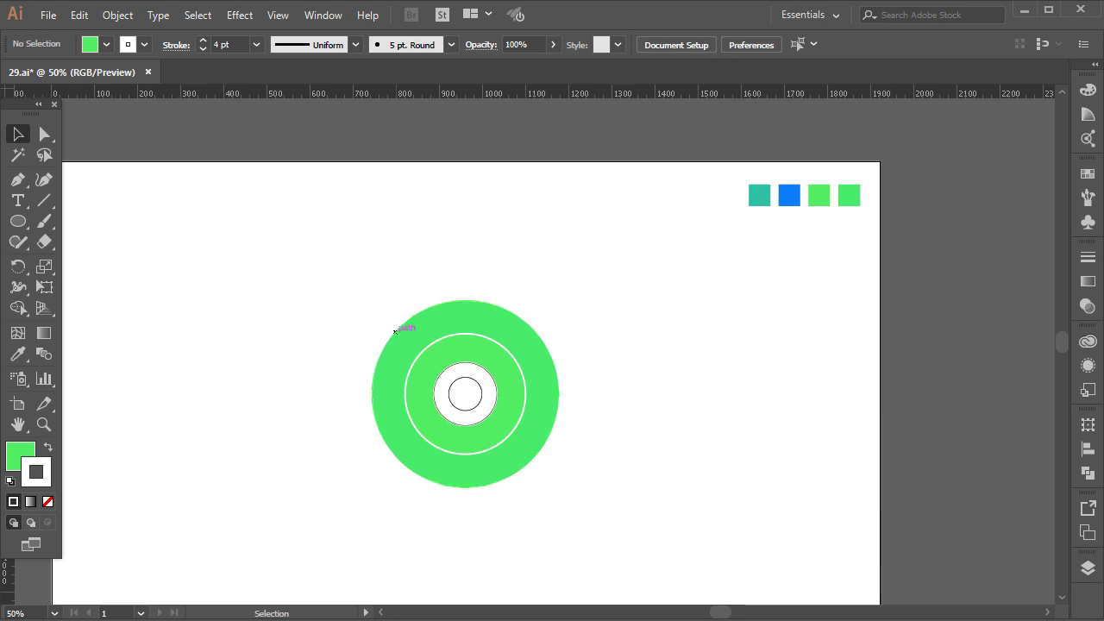
Fill the centre disc with the blue sampled from the colour palette and deselect it
click(466, 377)
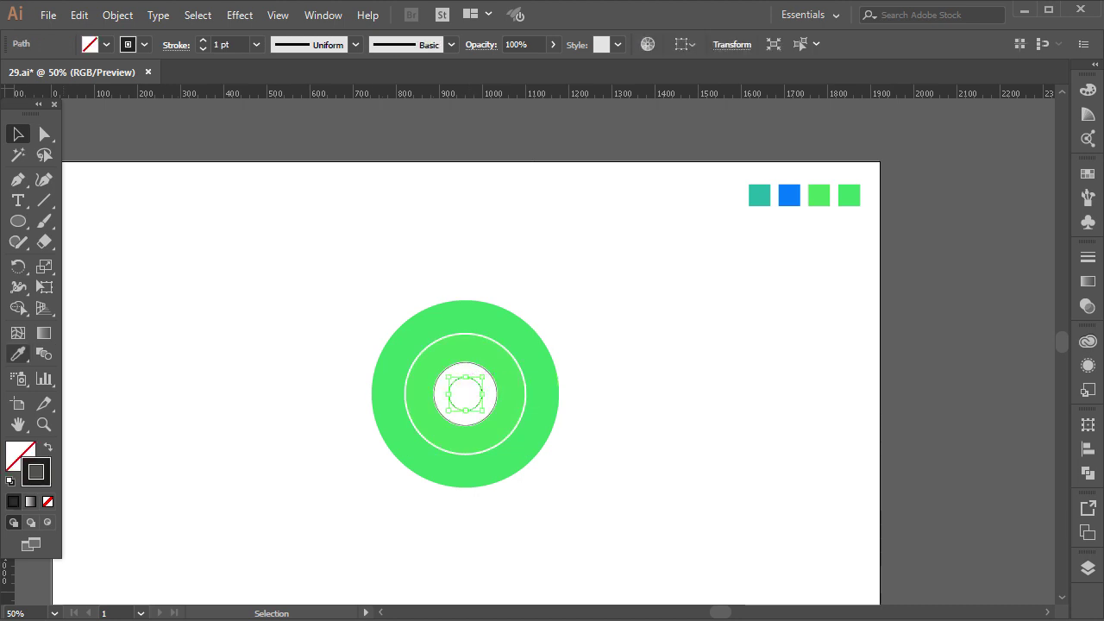
key(i)
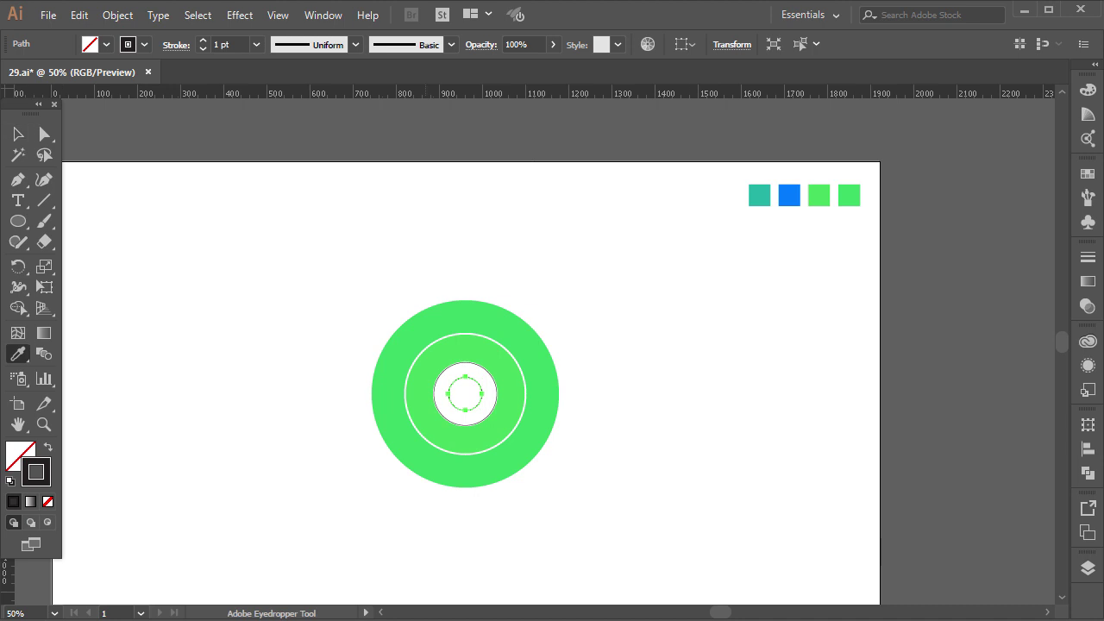
click(789, 195)
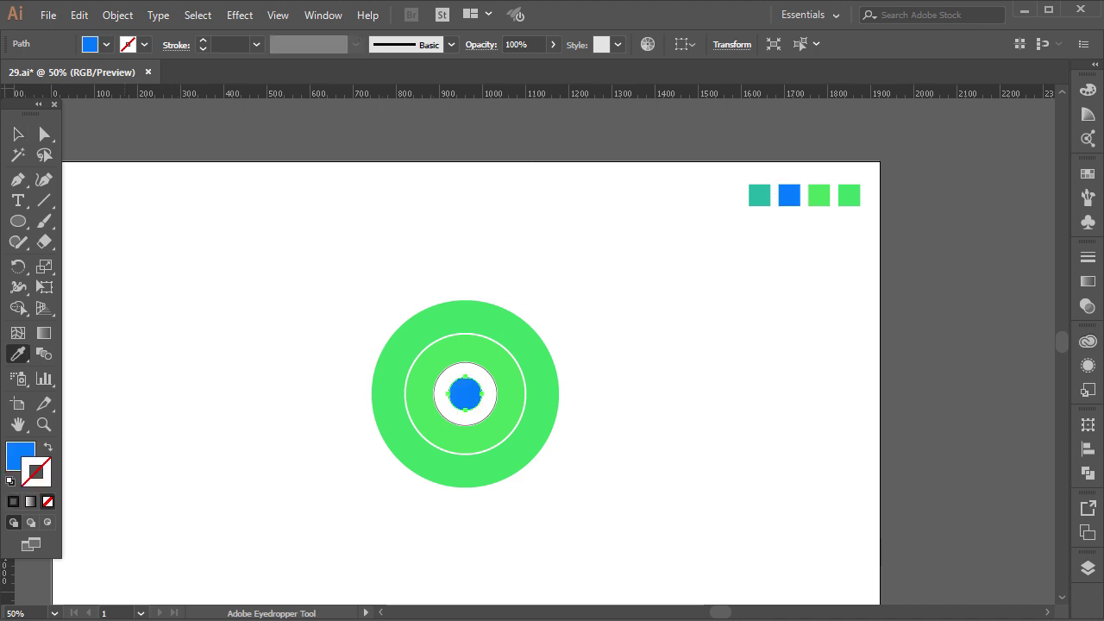
key(v)
key(ctrl+shift+a)
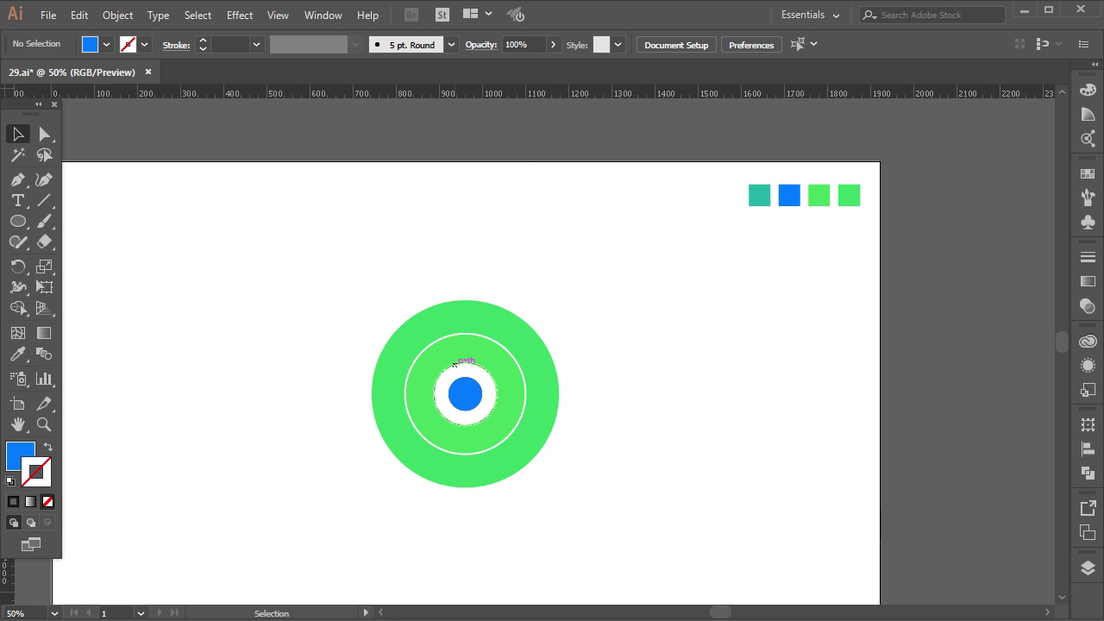
Remove the black stroke from the innermost ring around the blue disc
click(455, 365)
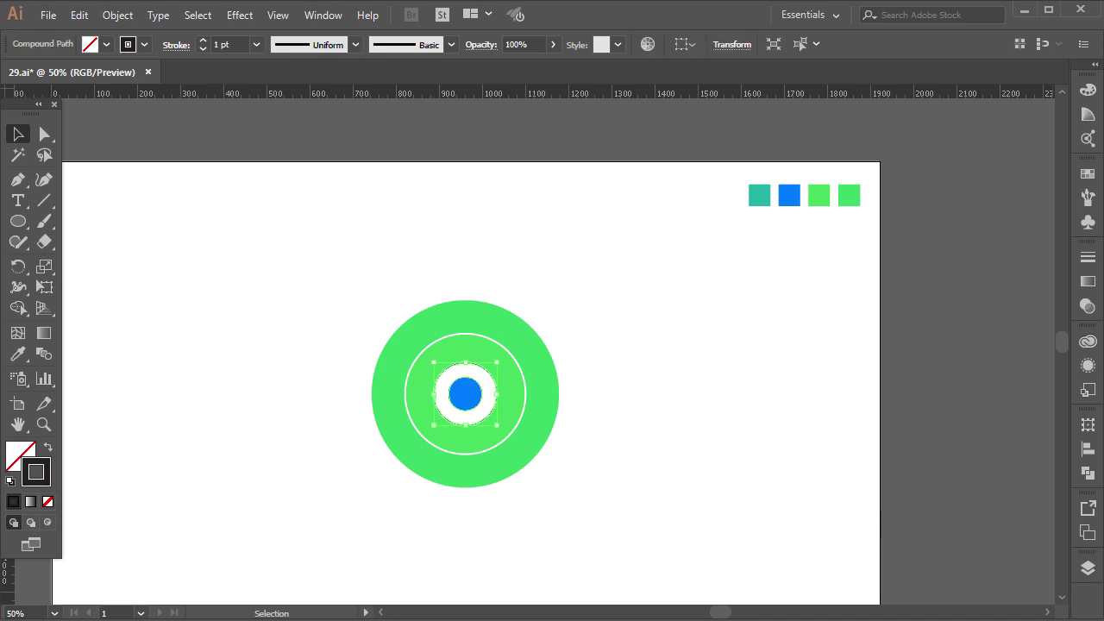
click(1088, 173)
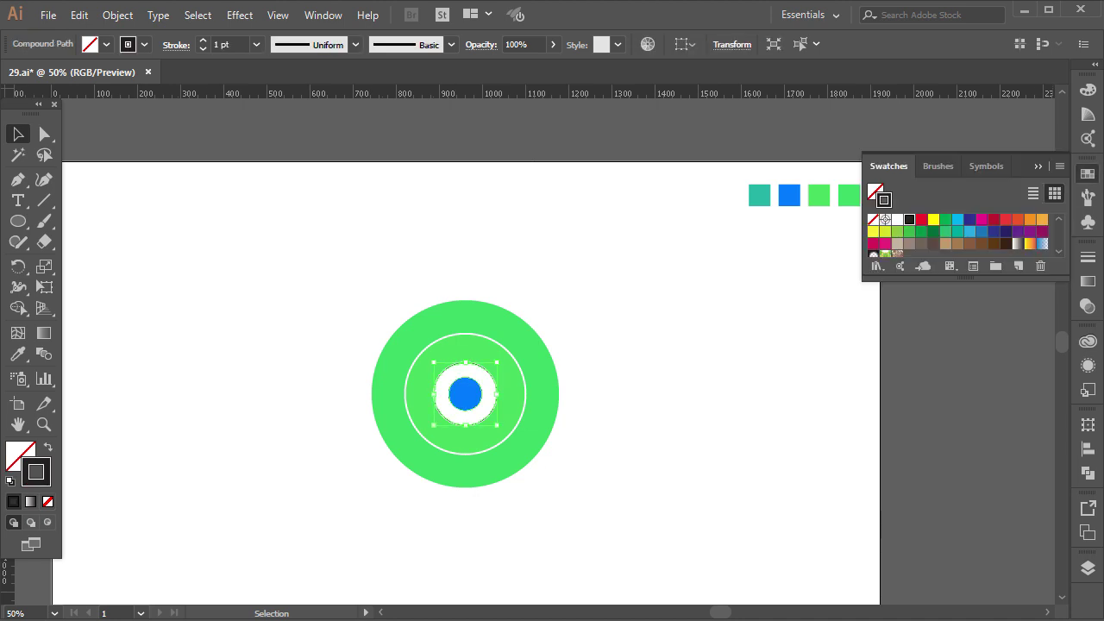
click(873, 219)
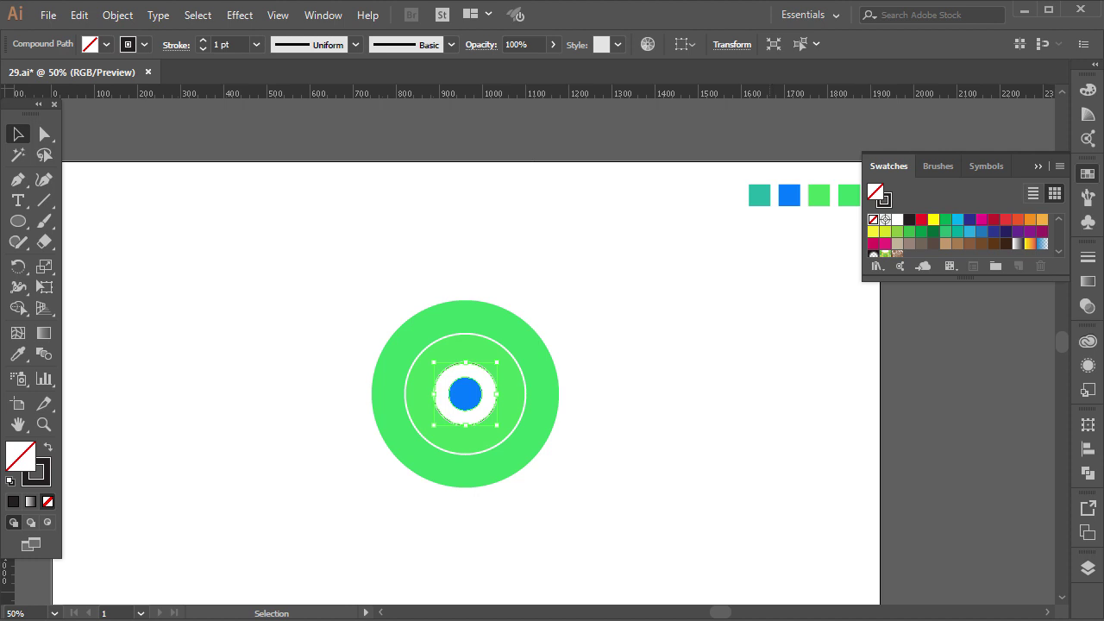
key(ctrl+shift+a)
key(ctrl+1)
click(521, 348)
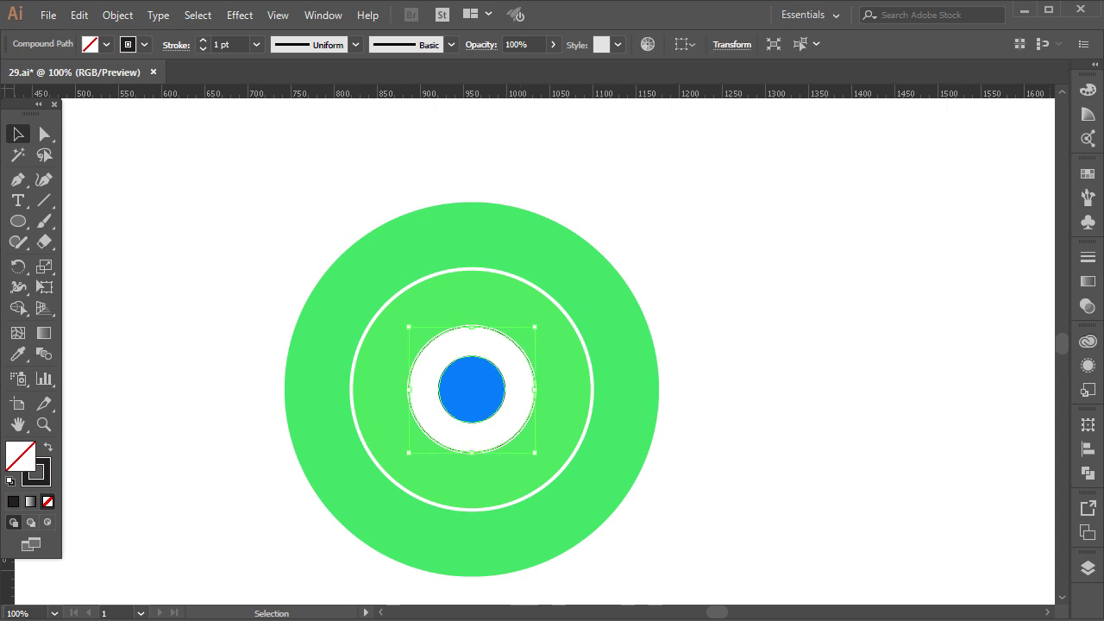
click(1087, 173)
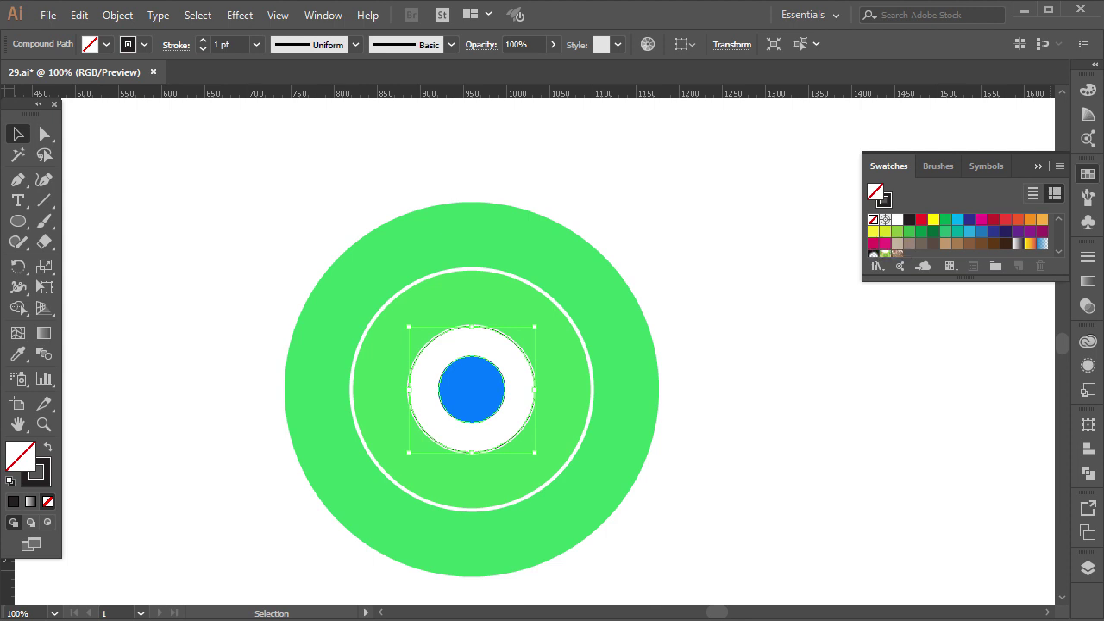
key(x)
click(873, 219)
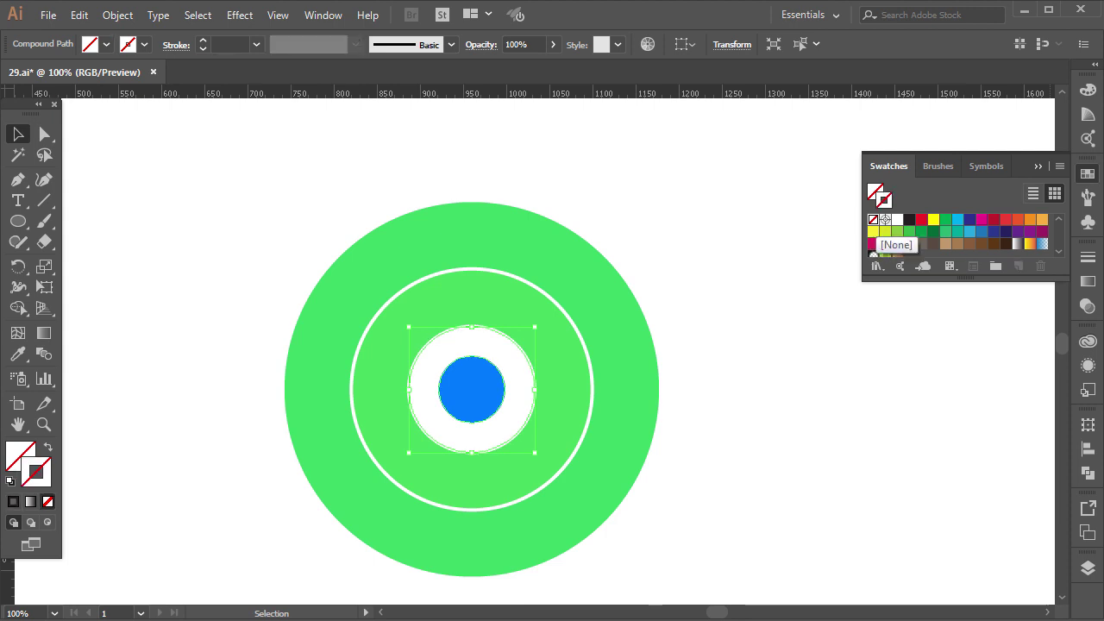
Fill the innermost ring with the white swatch and deselect it
click(876, 193)
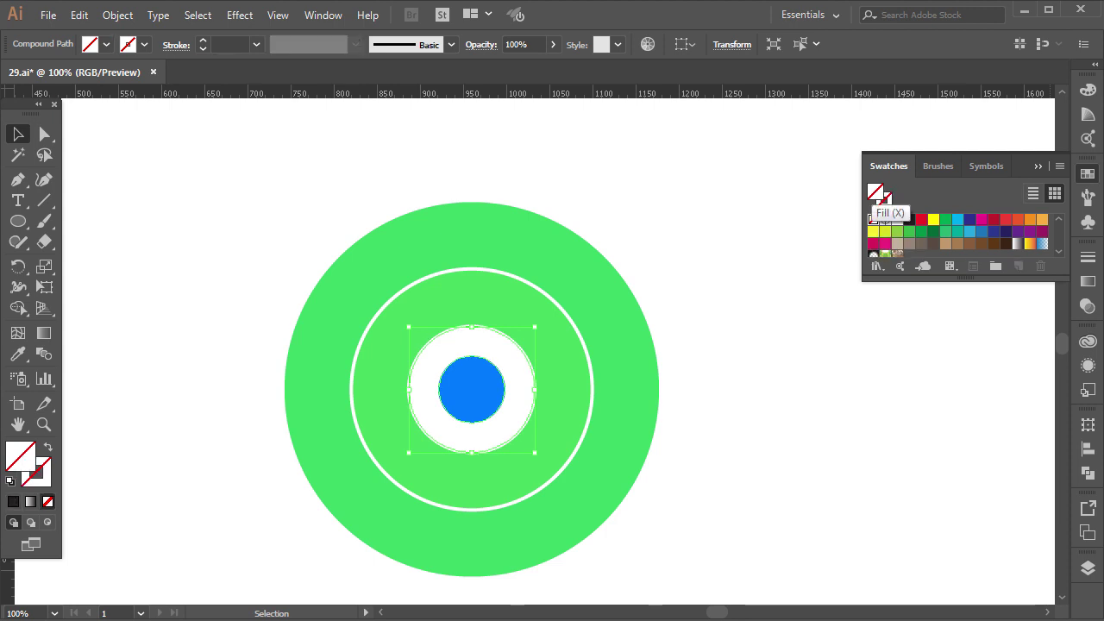
click(897, 220)
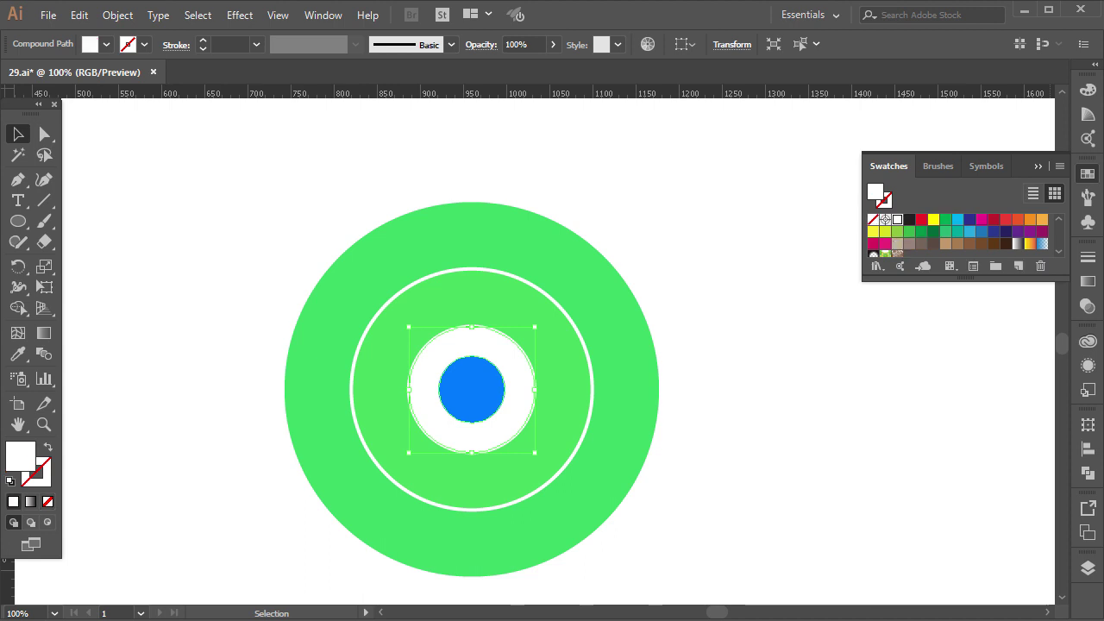
click(1038, 167)
click(720, 289)
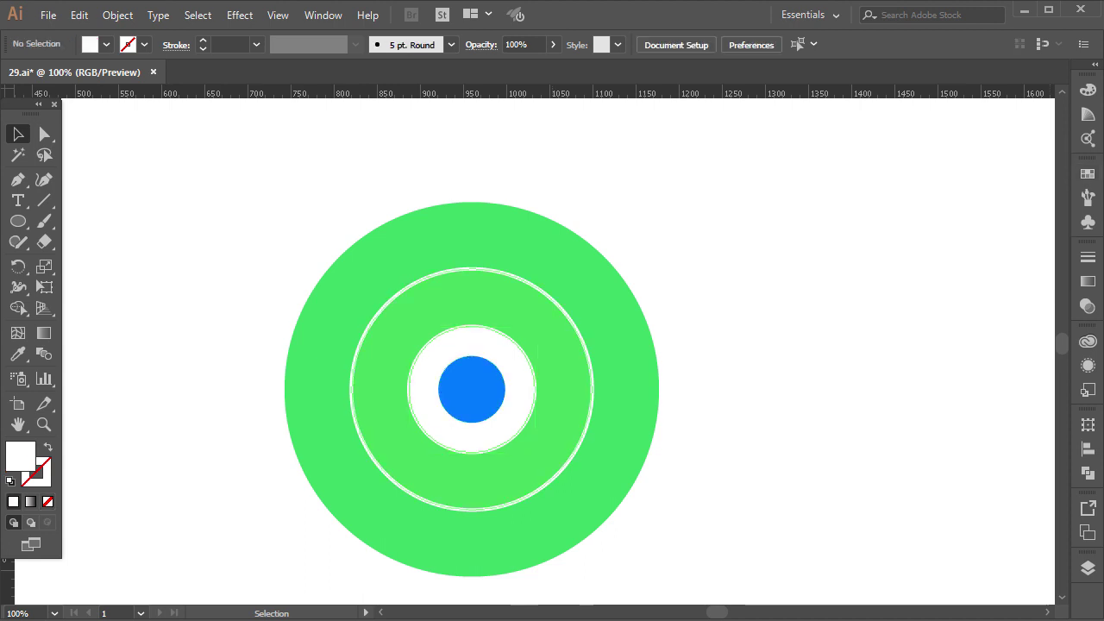
Draw a circle with no fill and a black 1 pt stroke in the empty area beside the icon
key(ctrl+minus)
scroll(552, 345, down, 1)
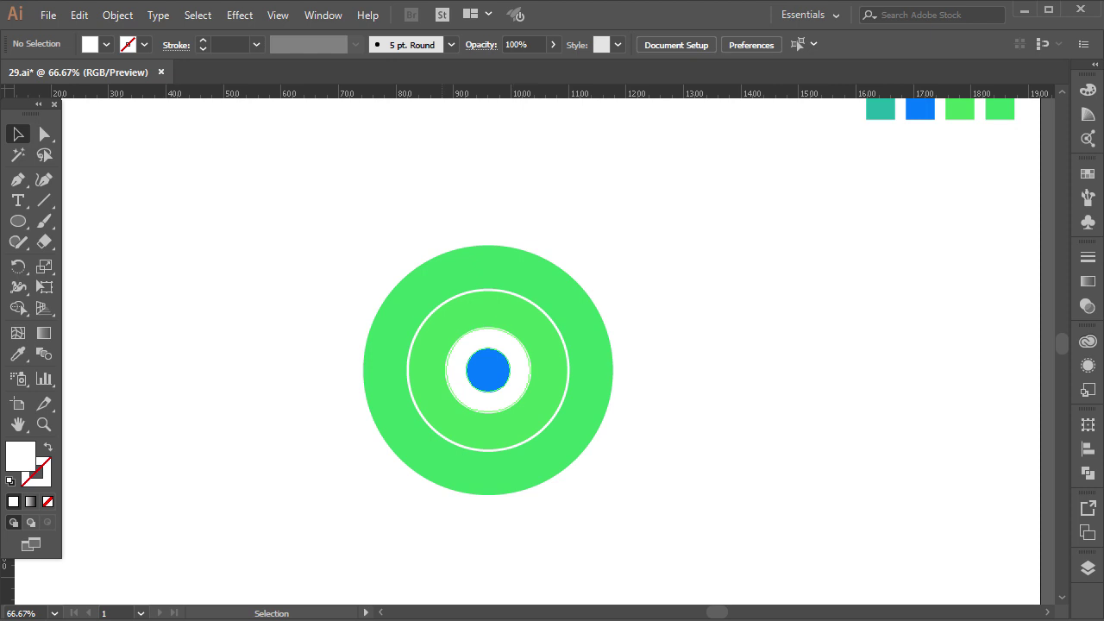
click(17, 221)
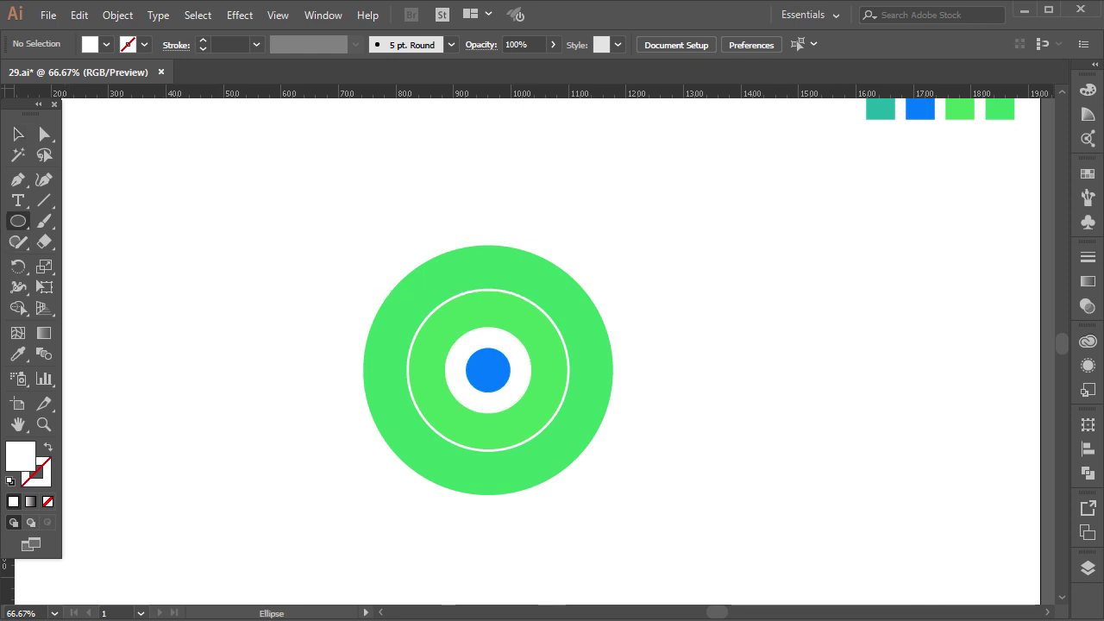
click(1087, 174)
click(909, 219)
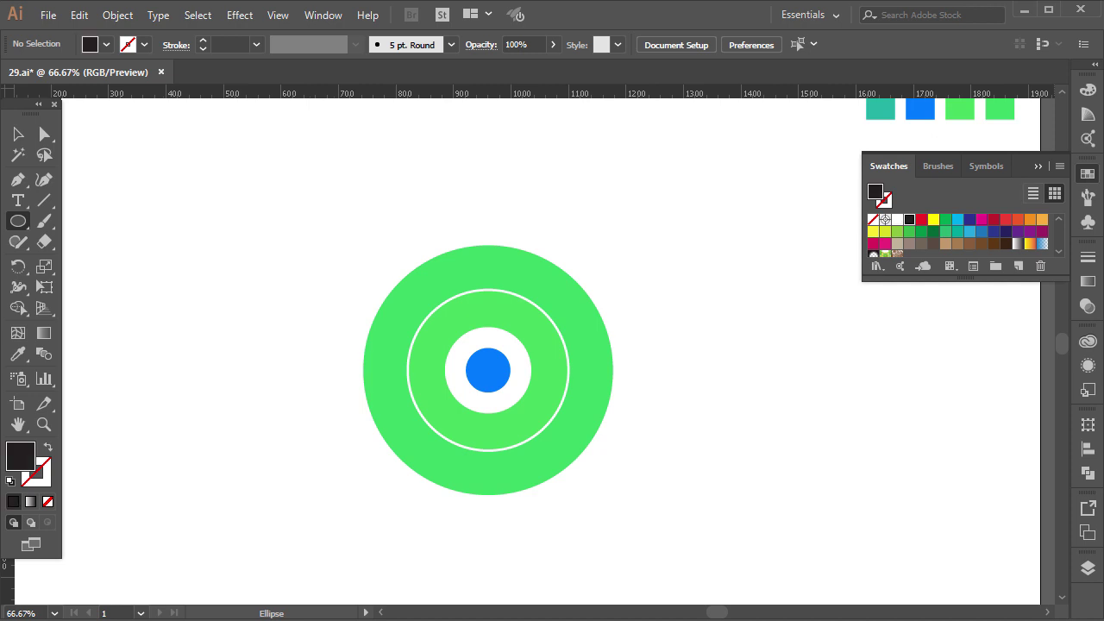
click(909, 219)
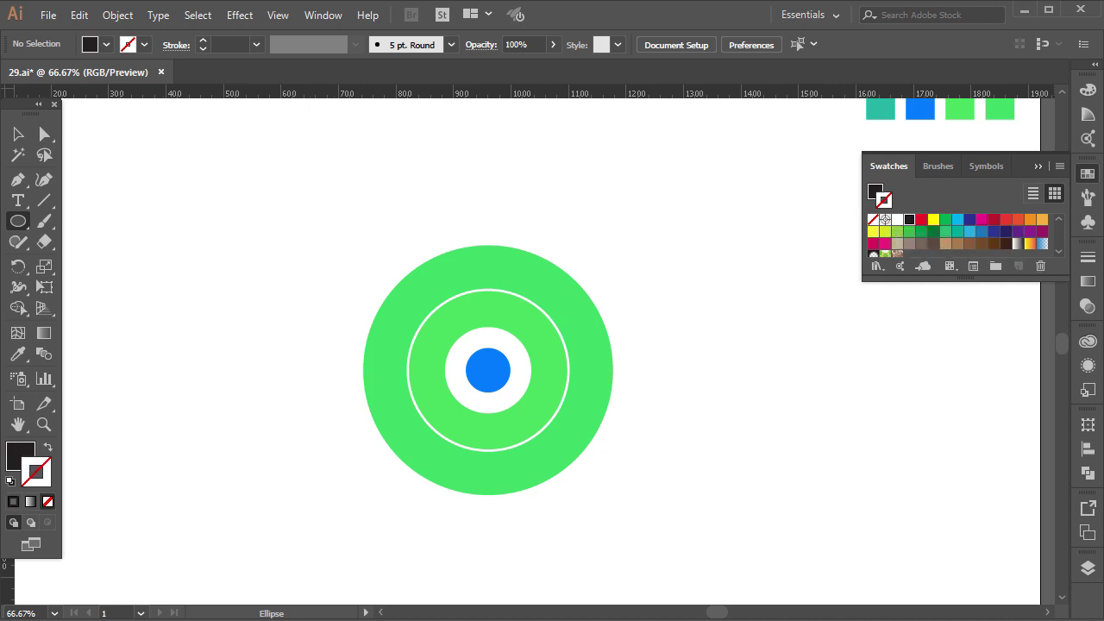
click(874, 191)
click(886, 202)
click(873, 219)
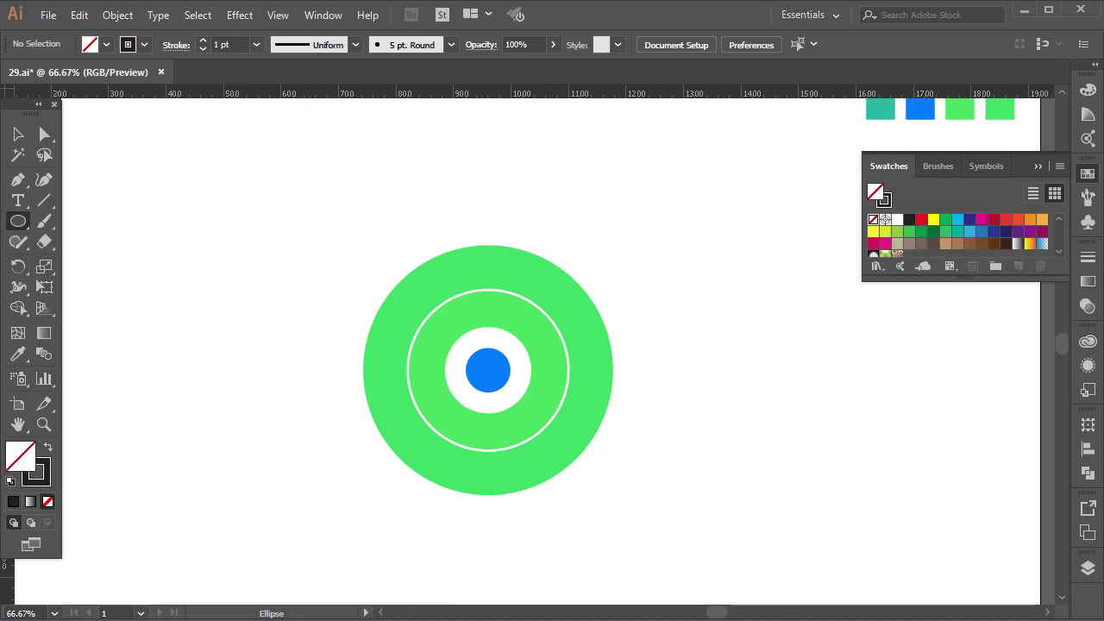
click(1038, 165)
drag(760, 246, 866, 351)
Centre the outlined circle on the icon and scale it to match the outermost ring's outer edge
key(v)
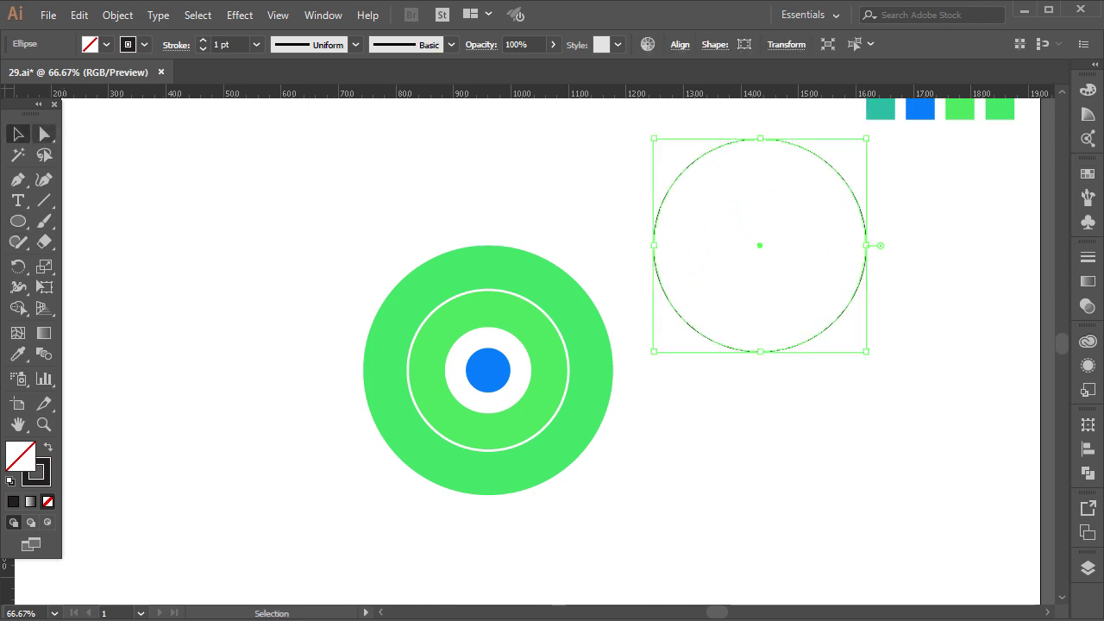
drag(760, 245, 489, 369)
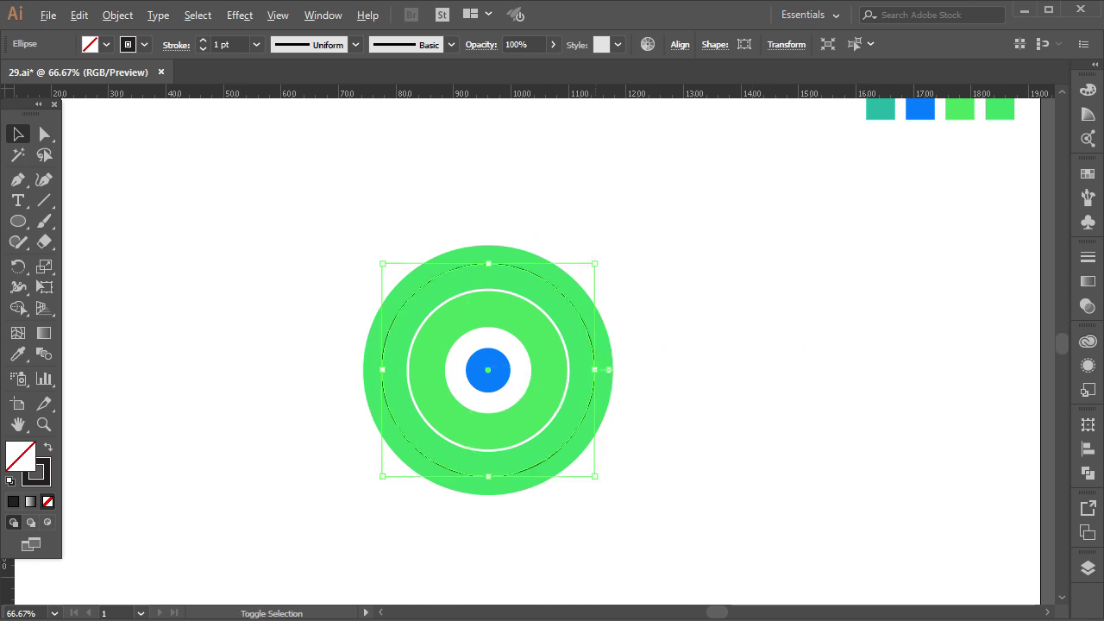
drag(596, 263, 613, 245)
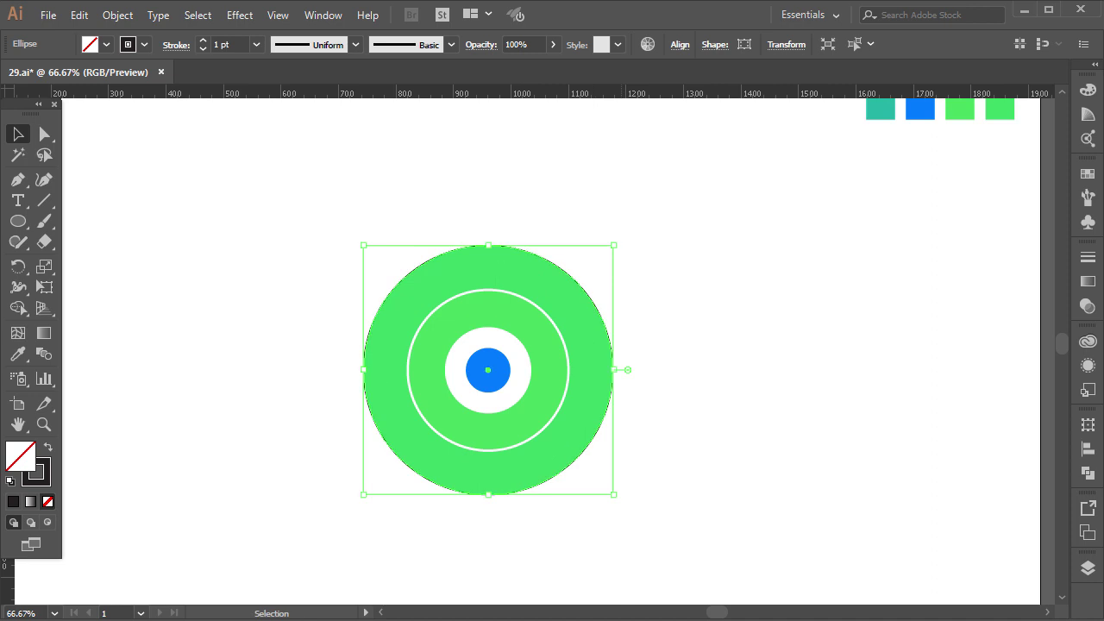
Paste a copy of the outlined circle in place, shrink it around the centre to the white ring, and deselect it
click(78, 15)
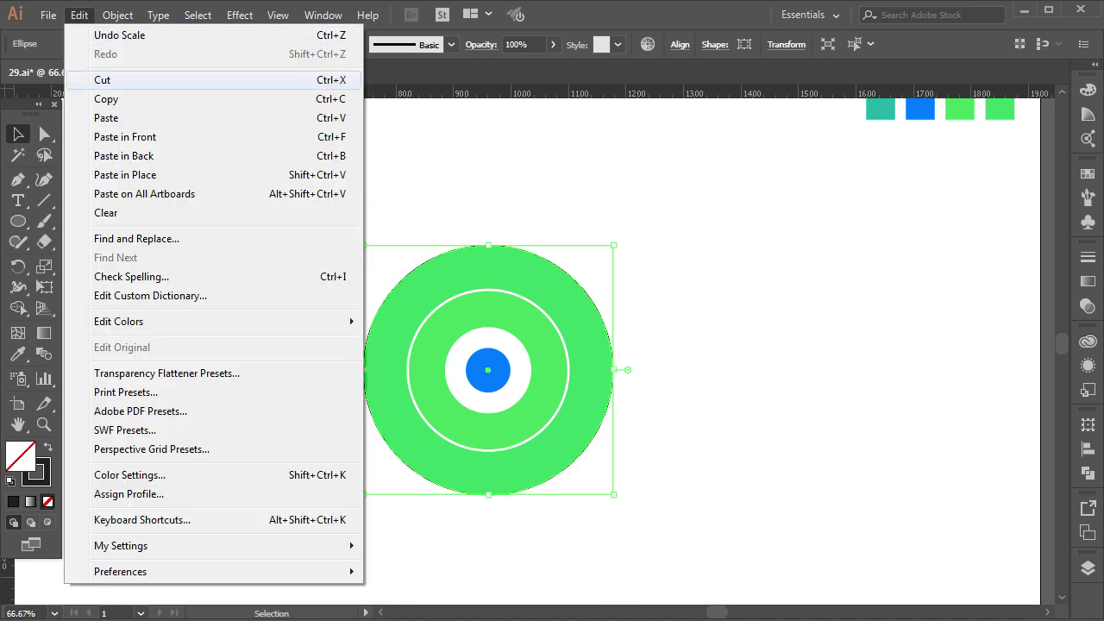
click(106, 99)
click(78, 14)
click(125, 174)
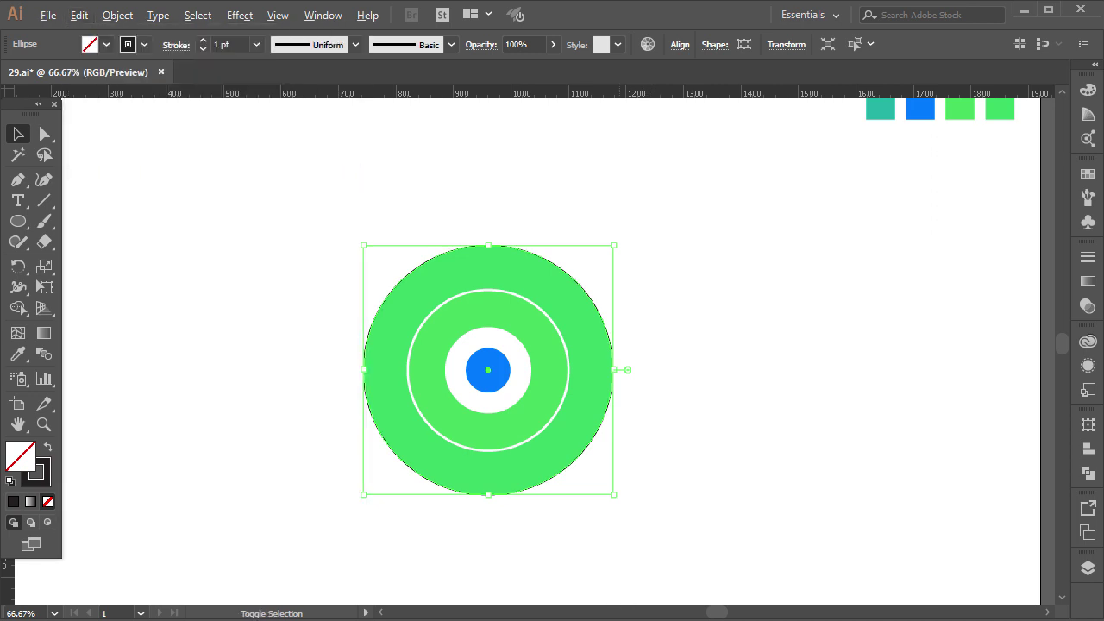
drag(614, 245, 530, 316)
key(ctrl+shift+a)
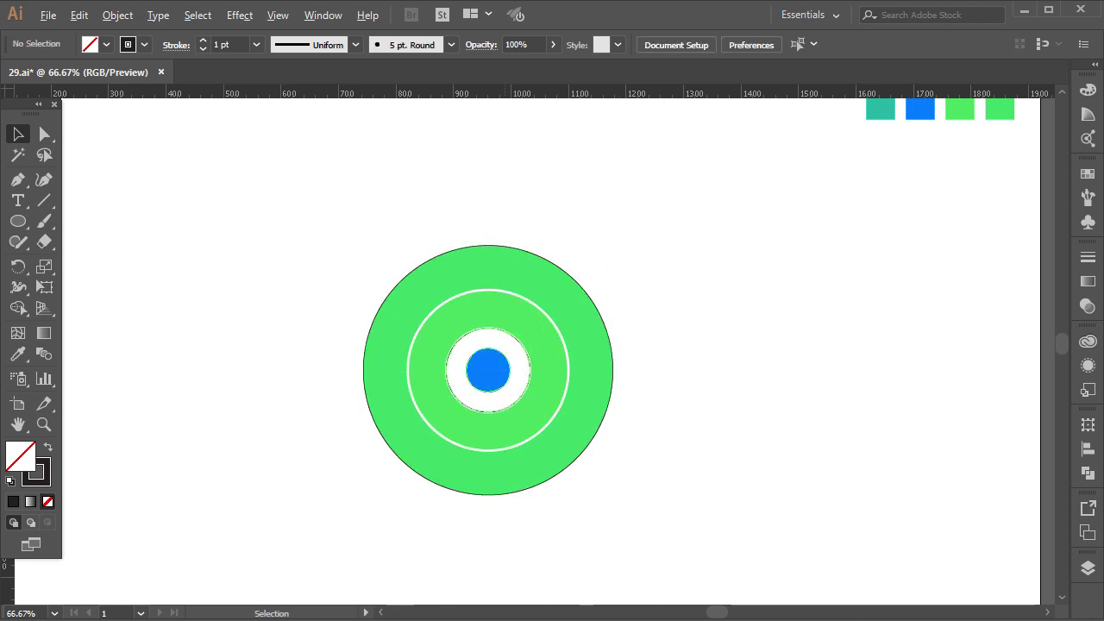
Fine-tune the smaller outlined circle's size to fit the white ring's outer edge, keeping it centred, and deselect it
scroll(504, 345, up, 2)
click(529, 328)
drag(563, 306, 587, 291)
scroll(566, 304, up, 3)
drag(590, 287, 597, 278)
scroll(579, 298, up, 2)
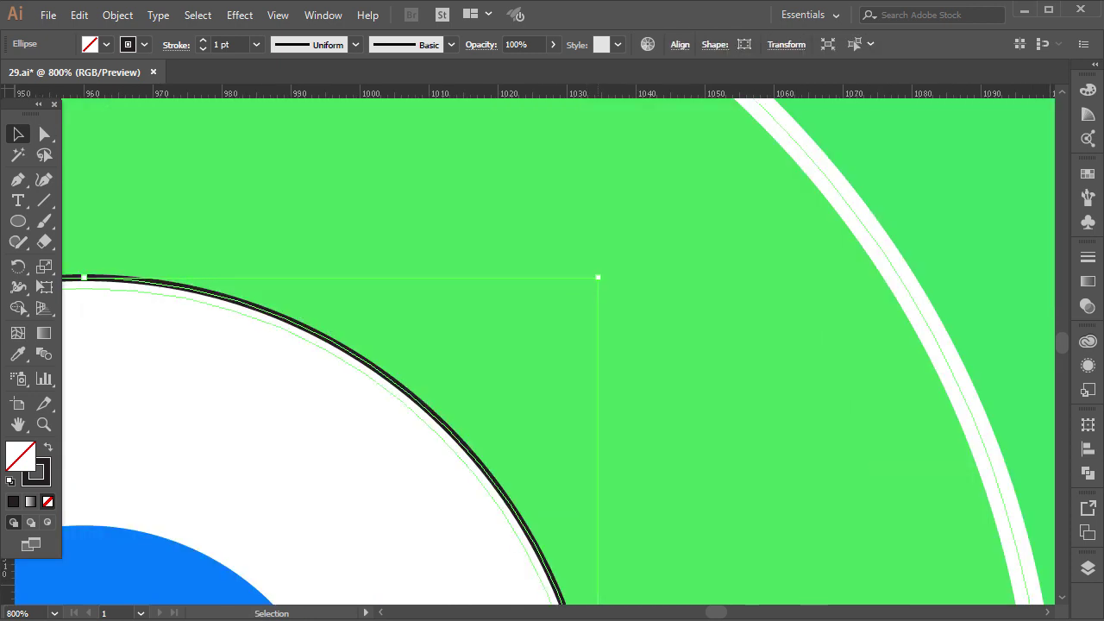
key(ctrl+1)
scroll(552, 345, up, 1)
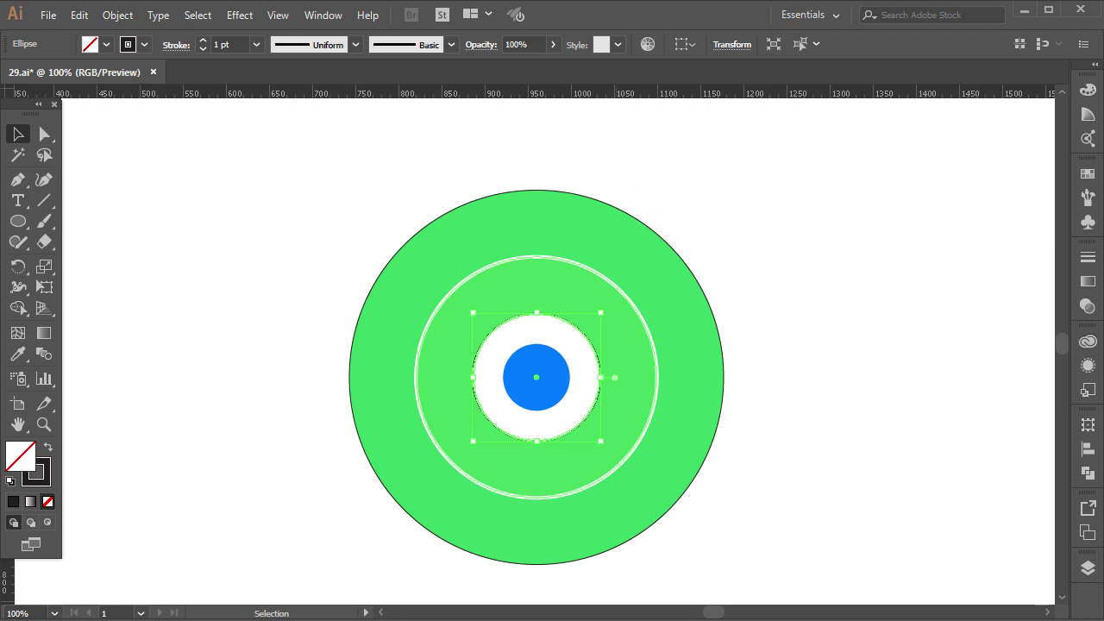
key(ctrl+shift+a)
Draw an upright triangle outline with the Polygon tool near the upper-left edge of the icon
scroll(552, 345, up, 1)
click(18, 242)
click(19, 221)
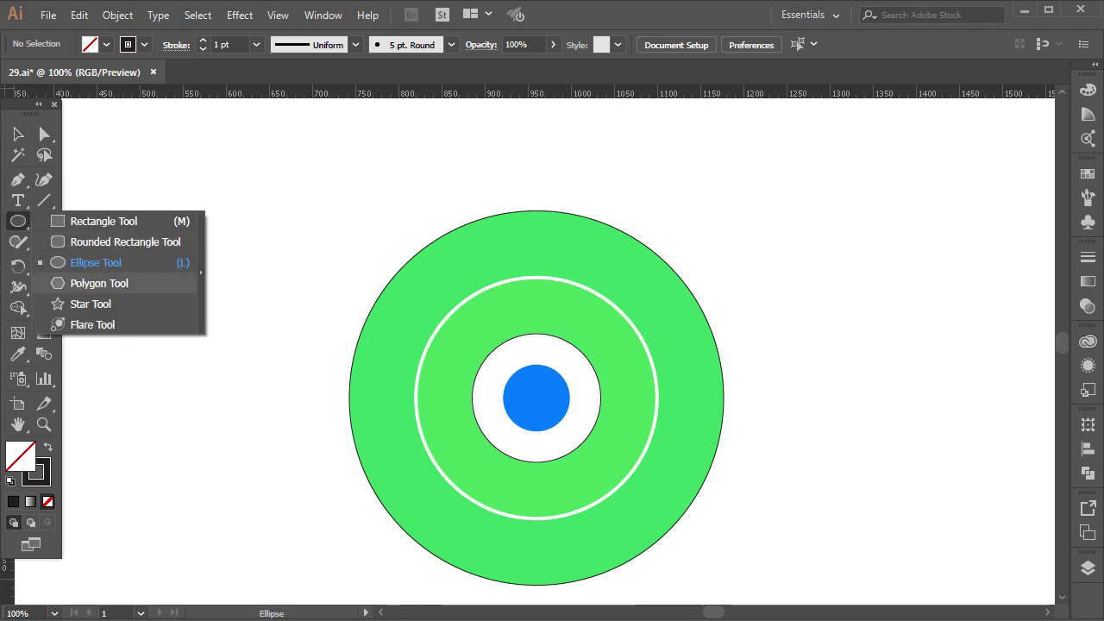
click(99, 283)
drag(341, 189, 452, 255)
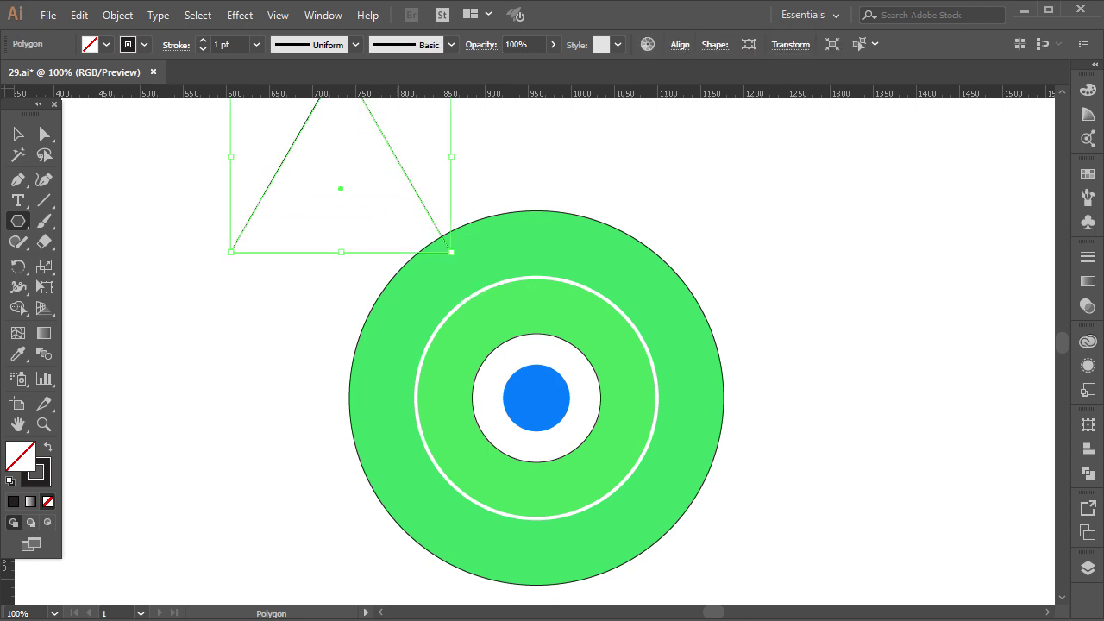
Reflect the triangle at an angle of 180° so that its tip points down
scroll(452, 255, up, 3)
right_click(340, 265)
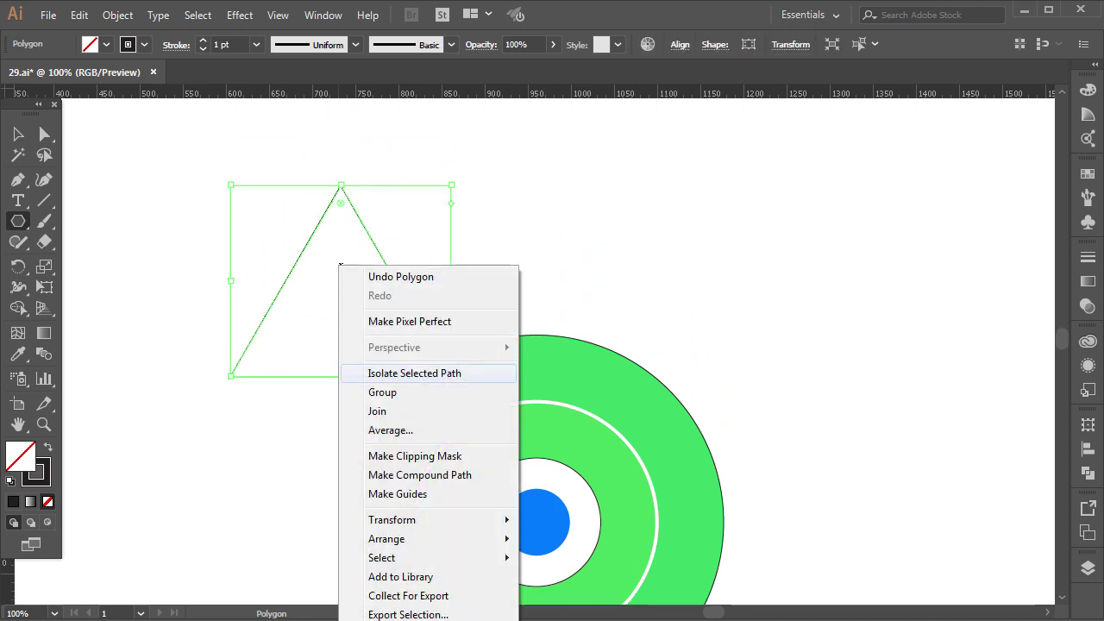
mouse_move(397, 520)
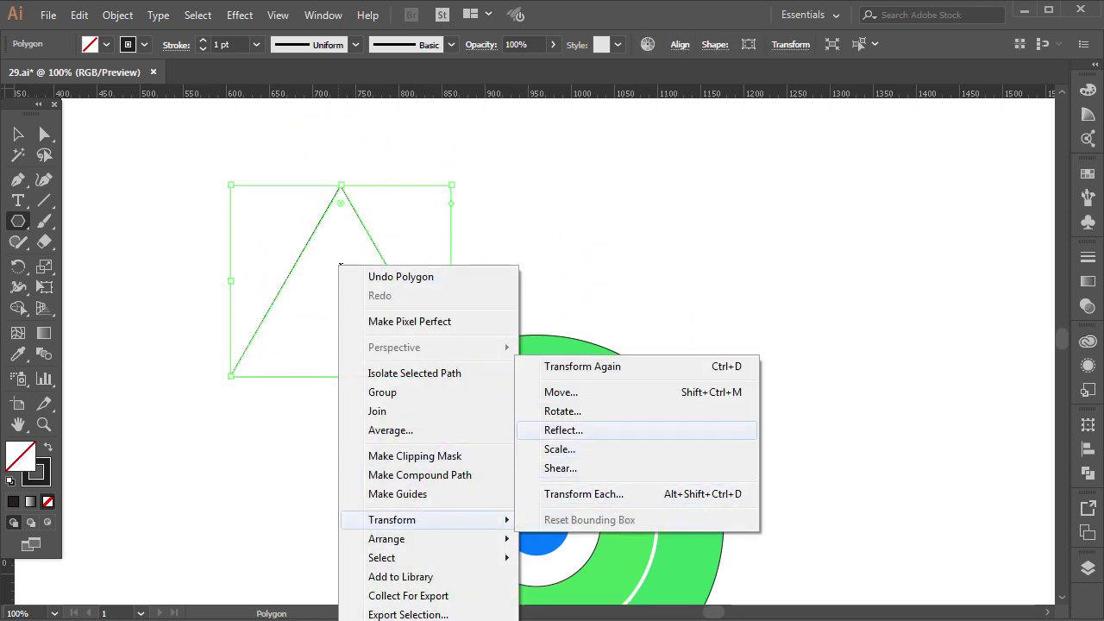
click(563, 430)
click(549, 429)
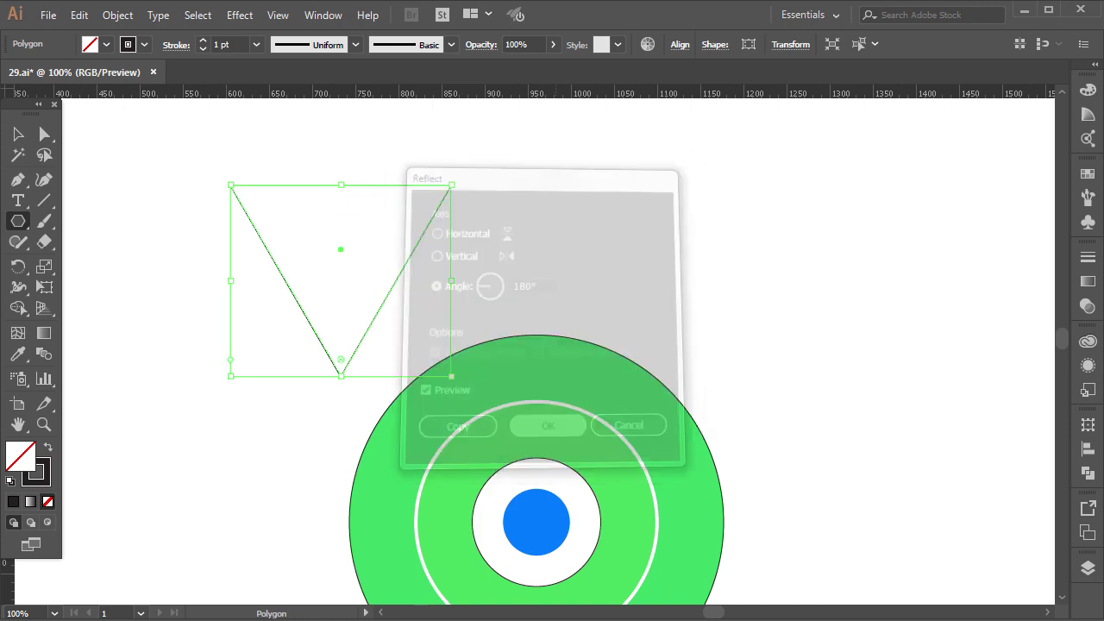
Move the inverted triangle so its tip sits on the icon's centre, and deselect it
click(19, 135)
scroll(552, 345, down, 2)
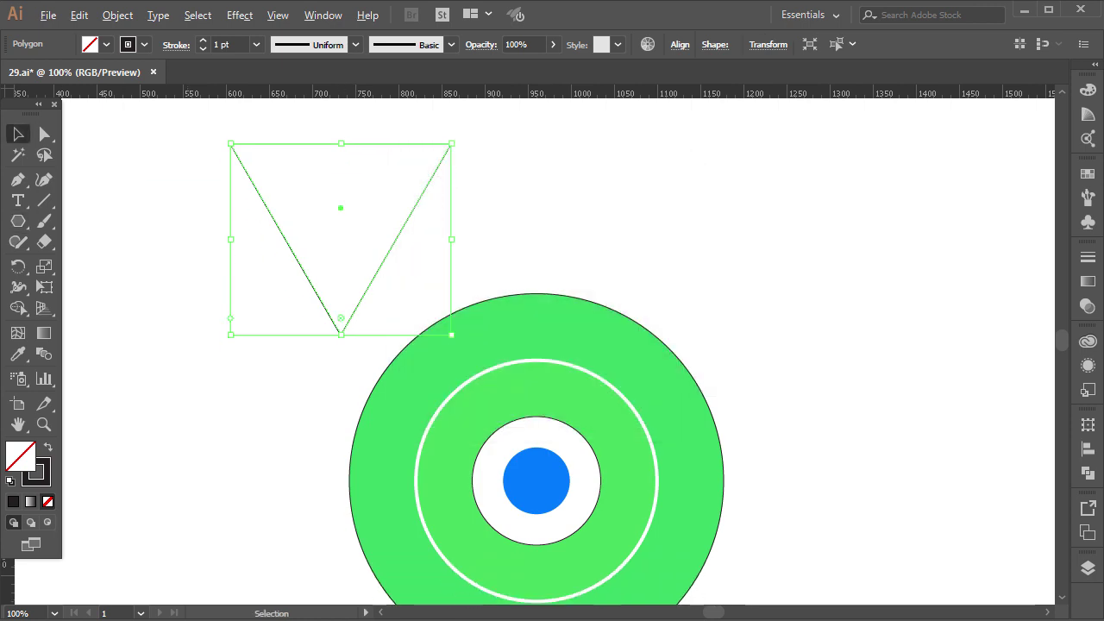
key(ctrl+minus)
drag(331, 273, 461, 370)
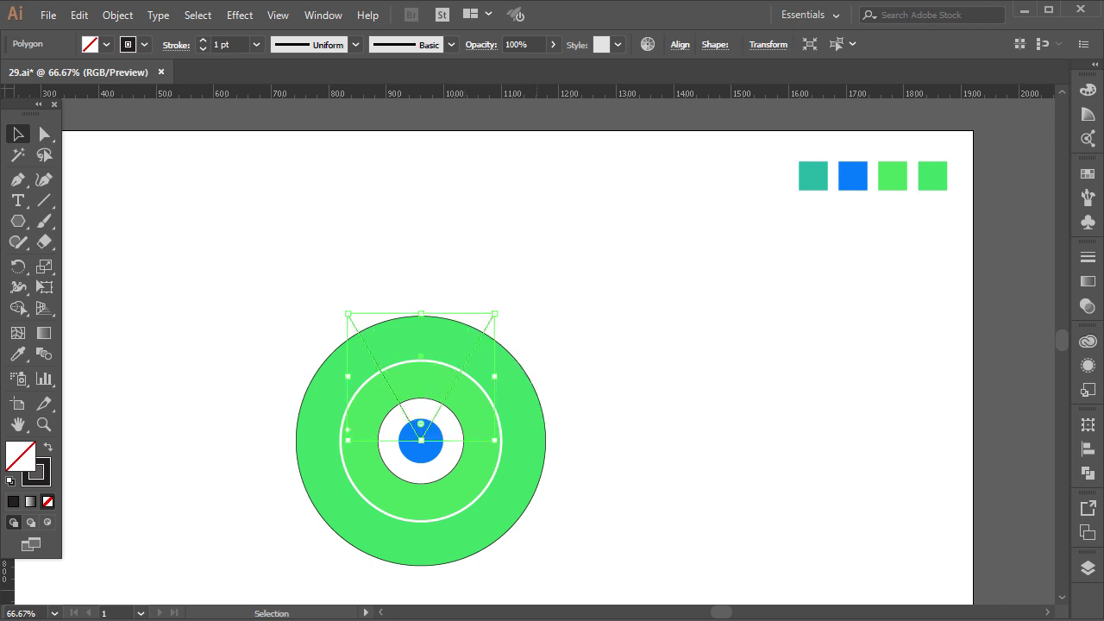
key(ctrl+shift+a)
Extract the wedge between the two outlined circles inside the triangle as a separate shape with Shape Builder
alt+scroll(496, 395, up, 1)
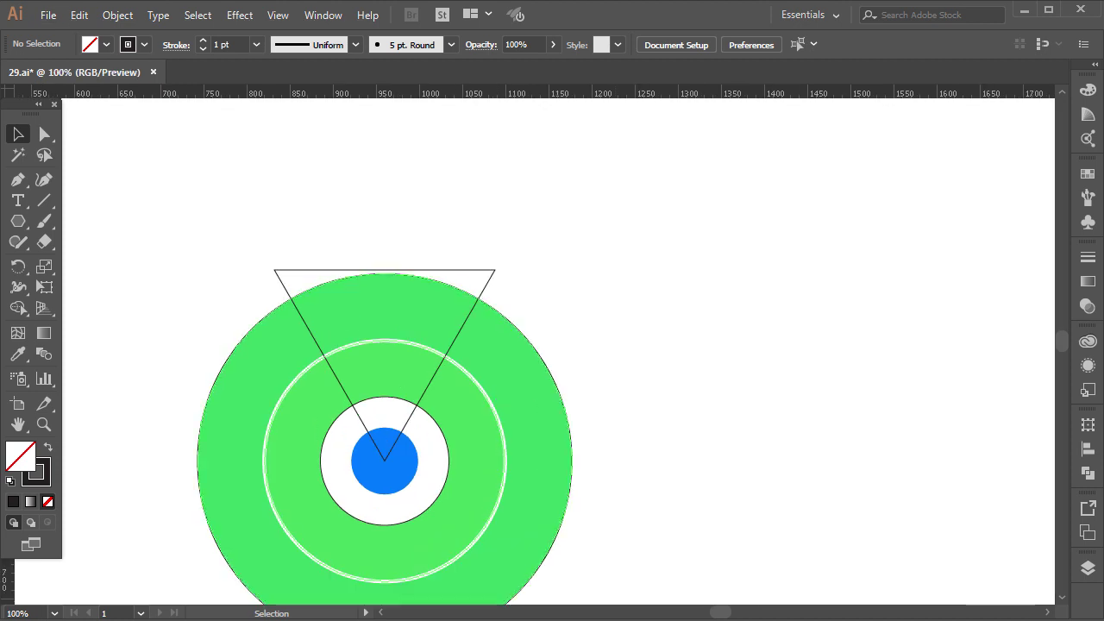
click(491, 274)
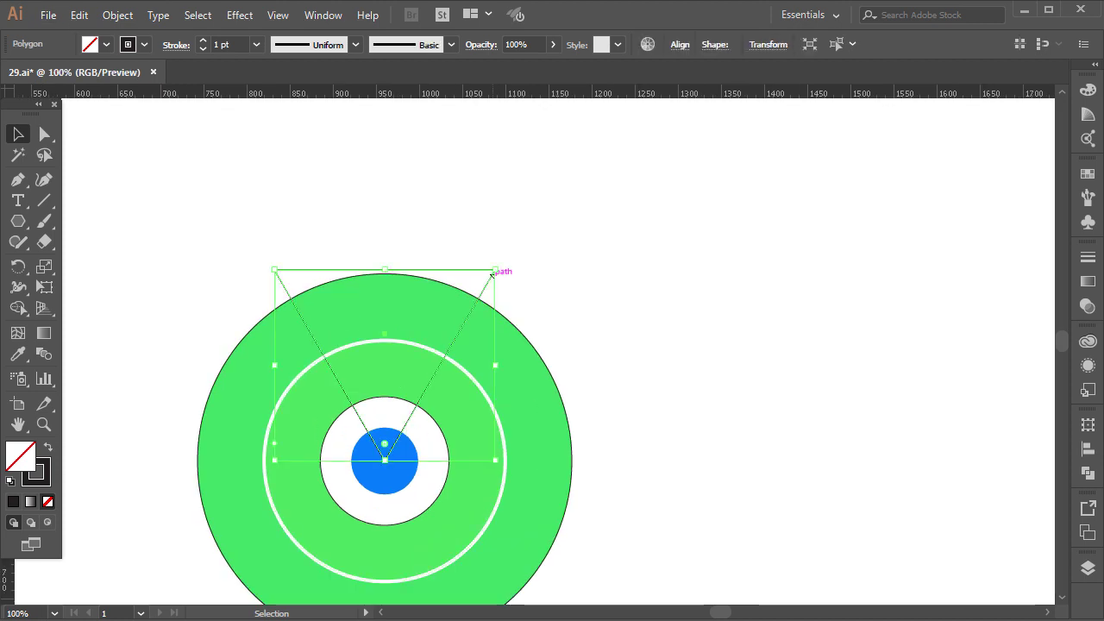
shift+click(490, 306)
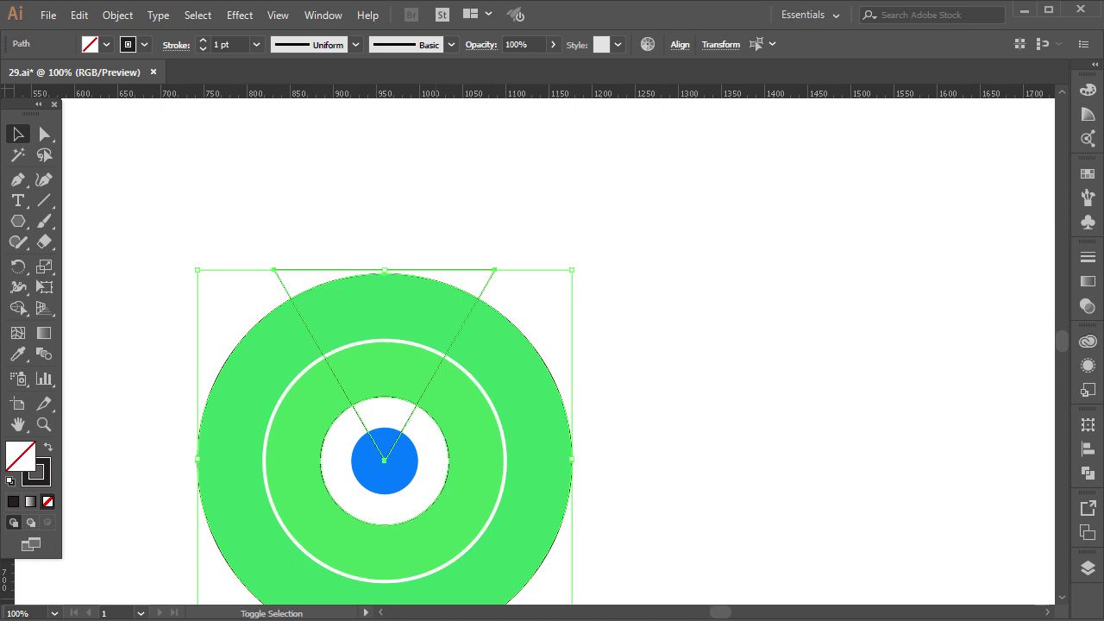
click(17, 308)
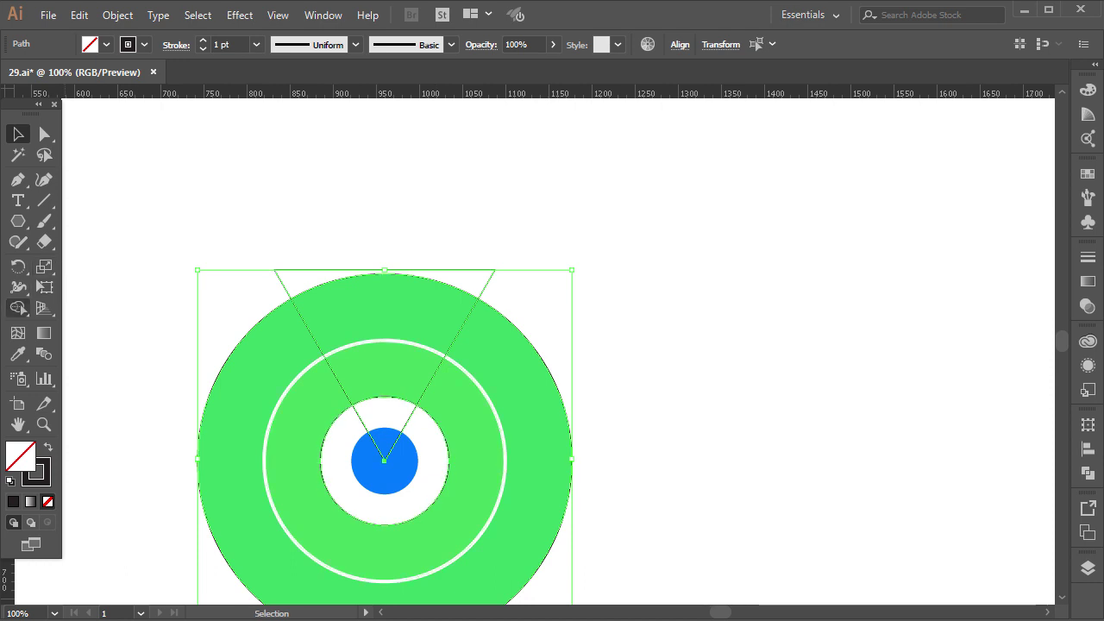
click(363, 367)
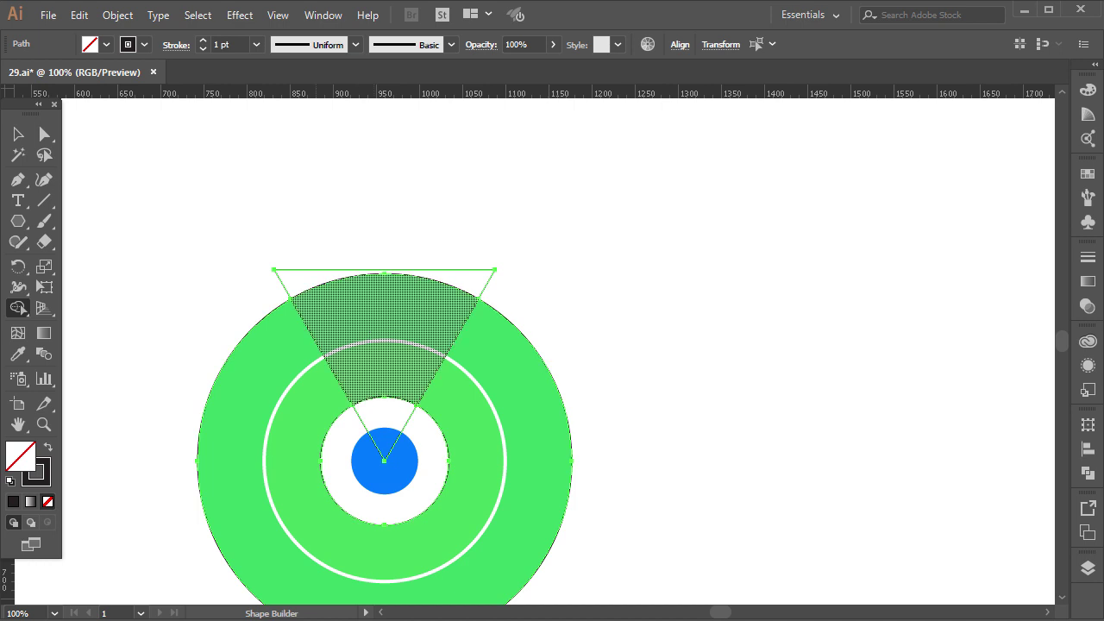
Delete the triangle's leftover piece above the circle and the remaining outline of the large circle
click(18, 135)
click(483, 207)
click(488, 270)
key(Delete)
click(524, 333)
key(Delete)
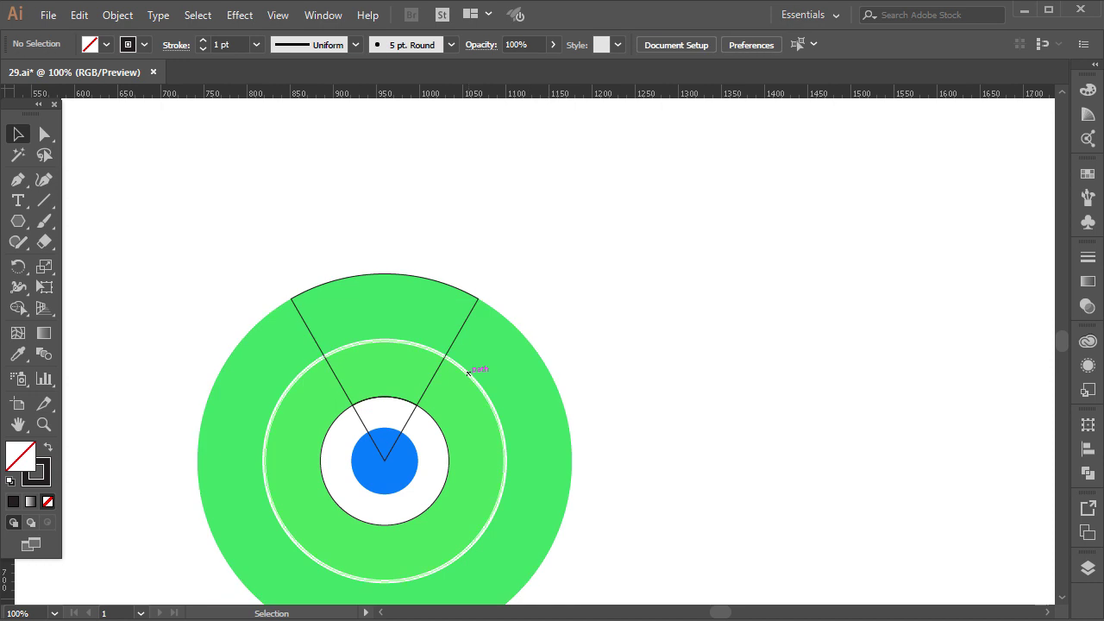
Delete the triangle tip left inside the inner circle and fill the wedge with the blue sample square's colour
click(407, 419)
key(Delete)
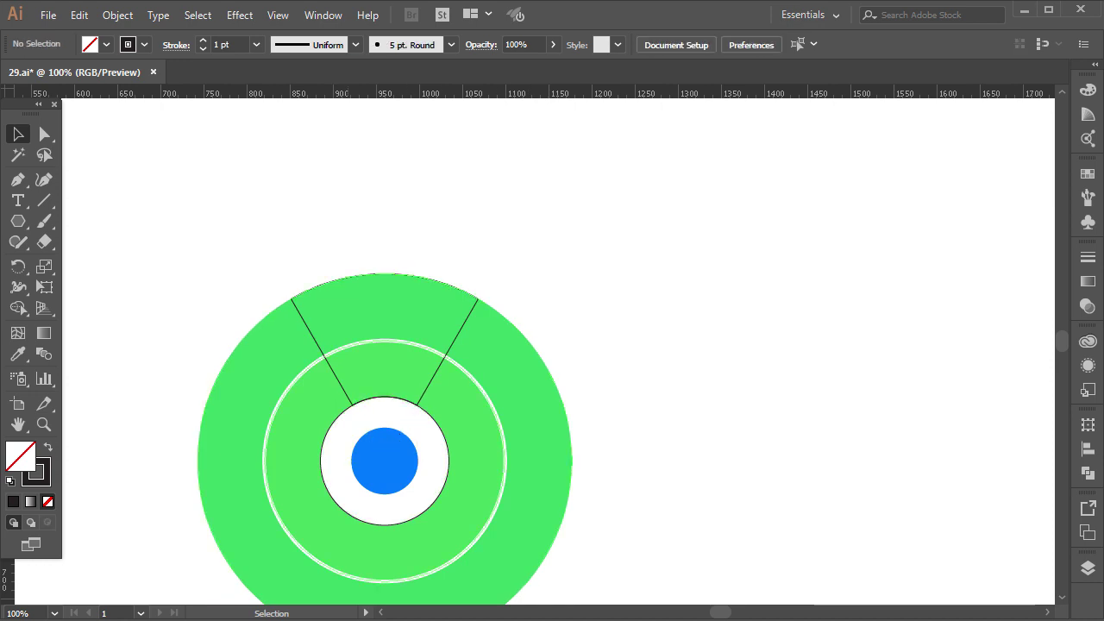
key(ctrl+minus)
click(424, 312)
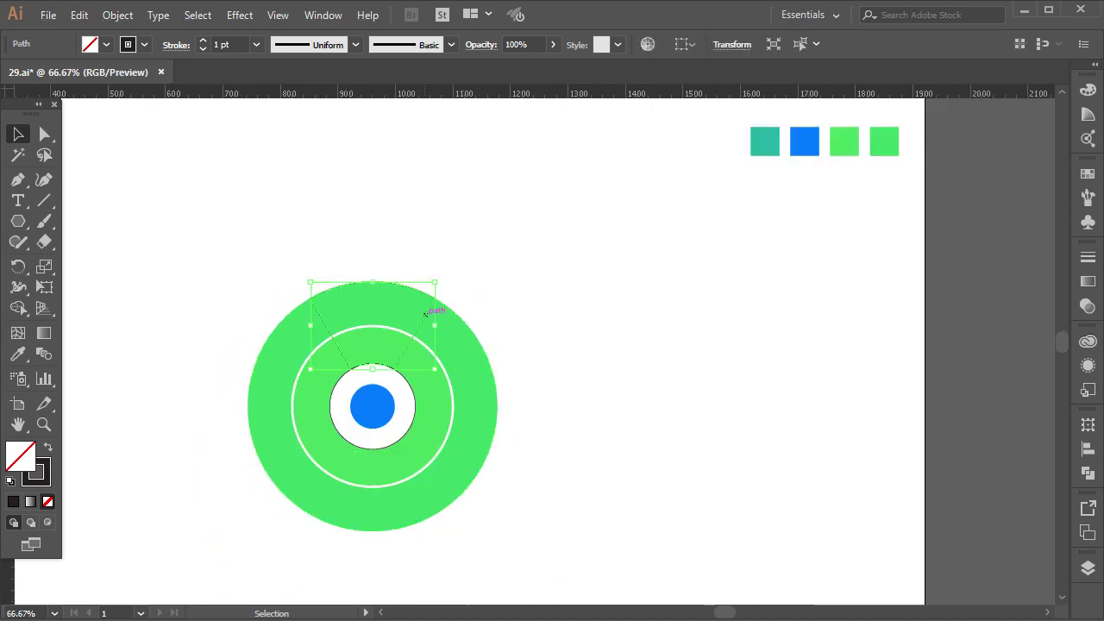
click(17, 354)
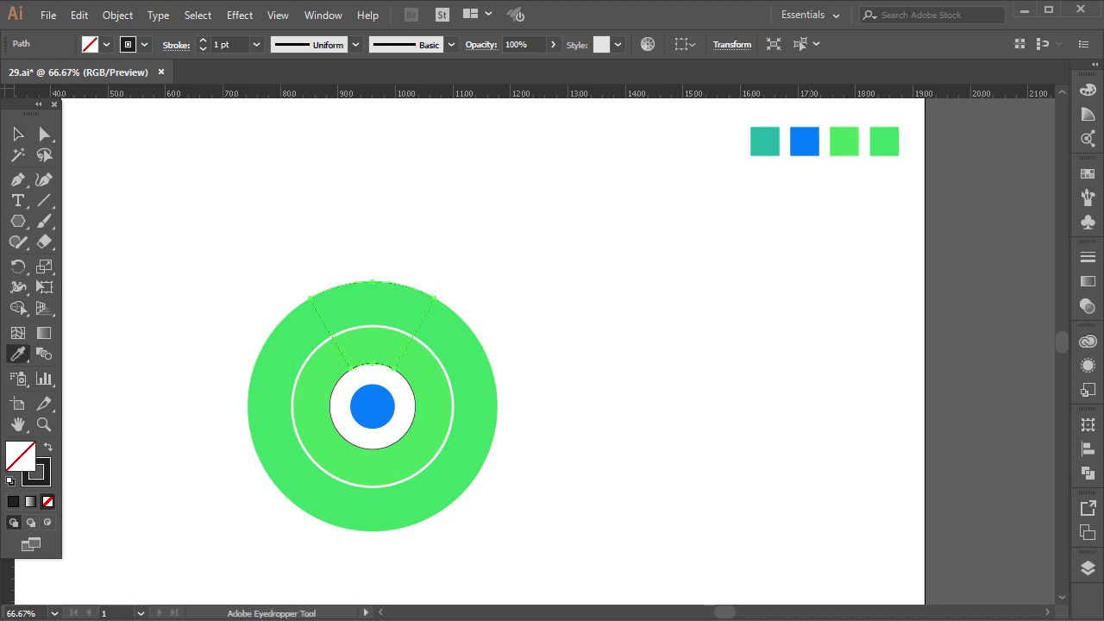
click(805, 140)
key(v)
Apply a vertical linear white-to-black gradient to the wedge, with the dark end at its narrow inner edge, and deselect it
click(44, 333)
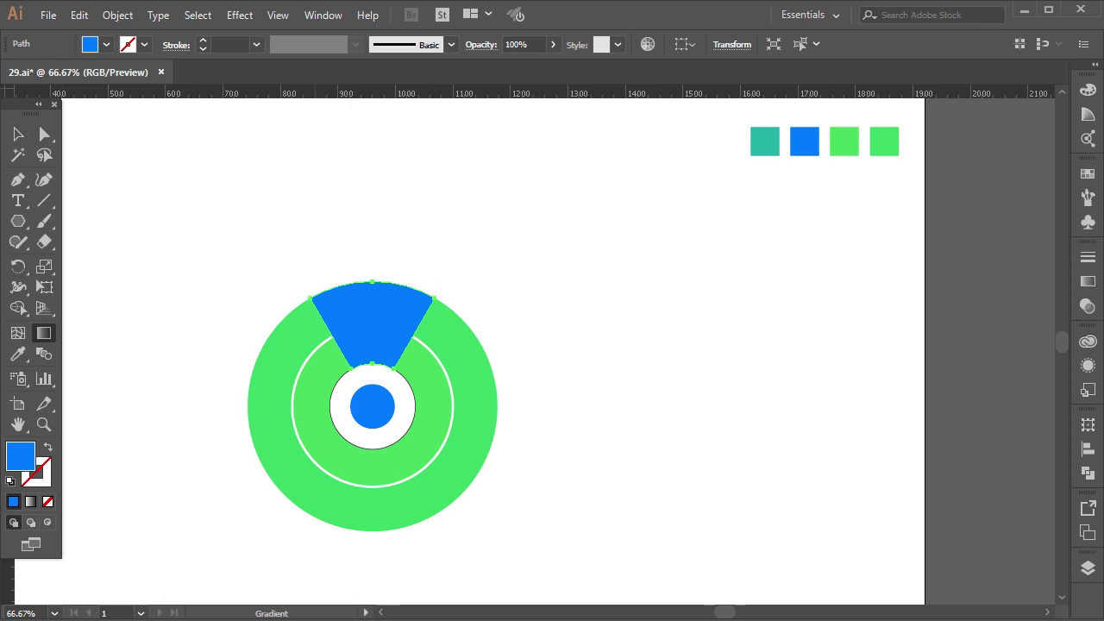
click(372, 325)
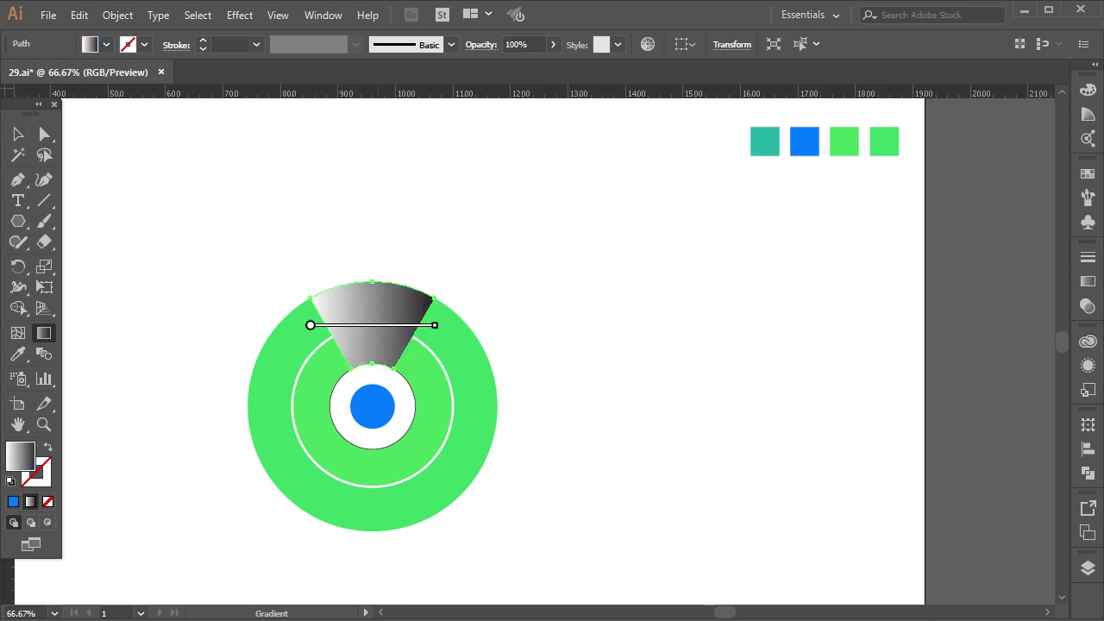
drag(372, 249, 372, 355)
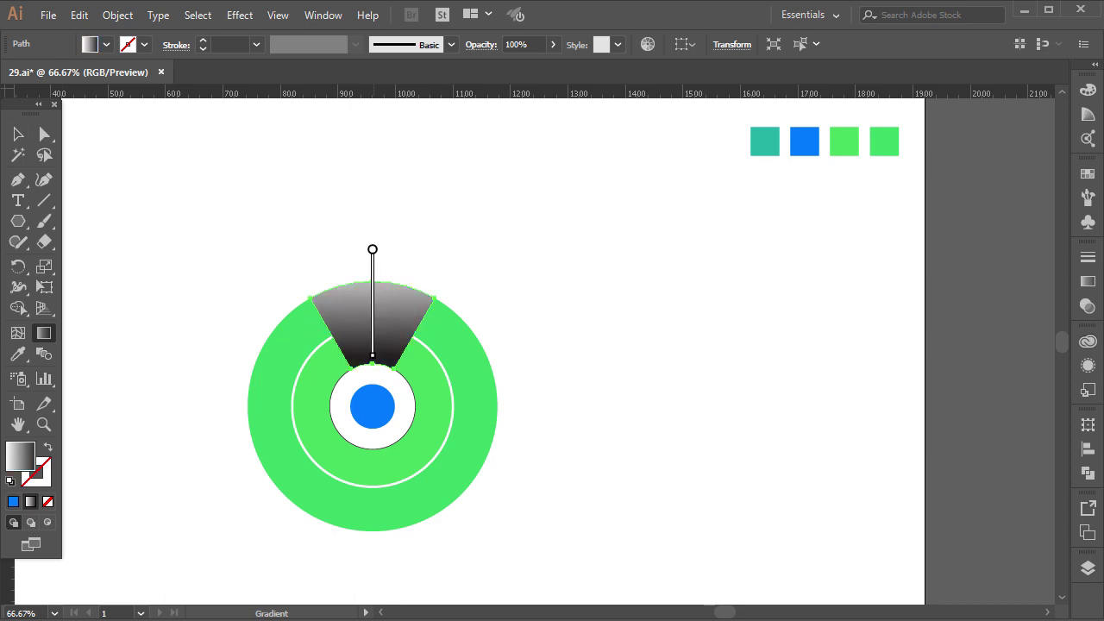
drag(372, 235, 373, 345)
drag(372, 258, 372, 364)
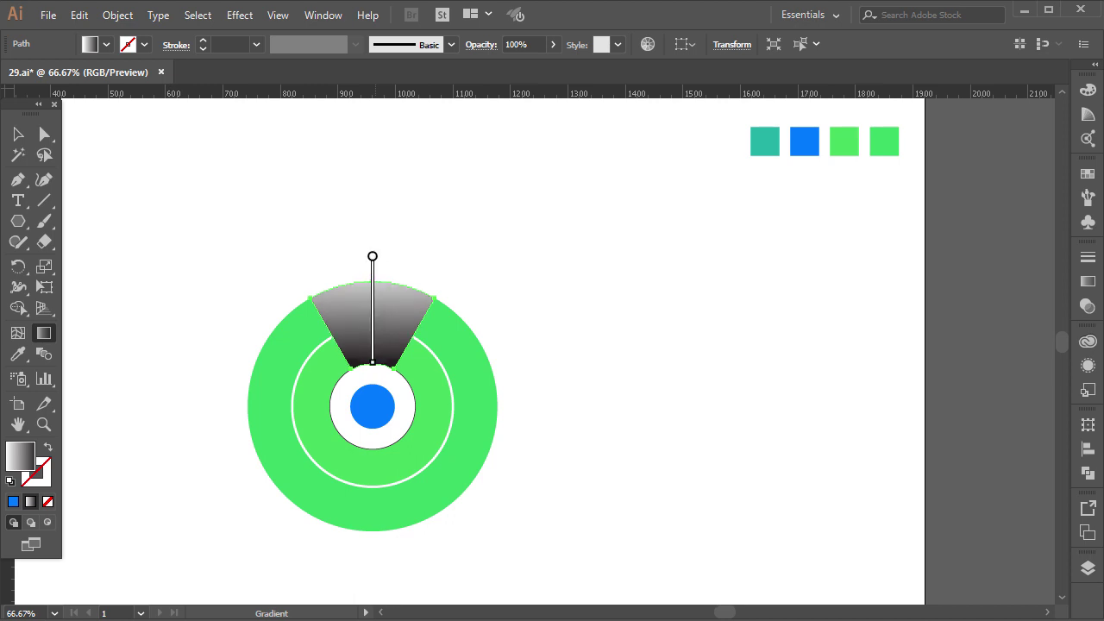
key(v)
key(ctrl+shift+a)
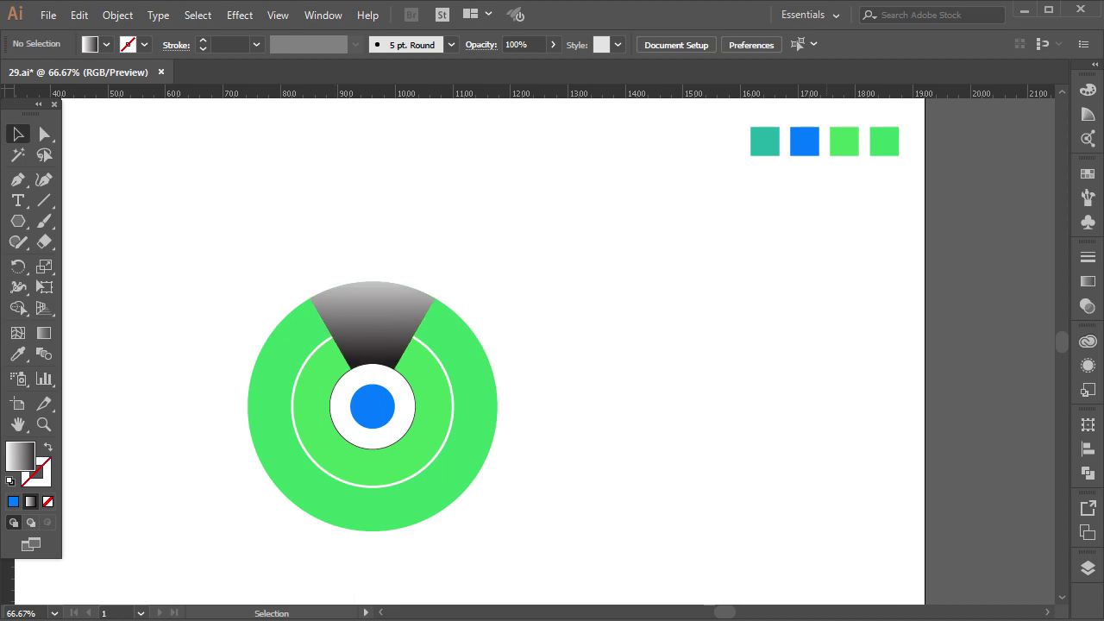
Copy the hex code 007AFF from the fill colour of the blue sample square
click(804, 140)
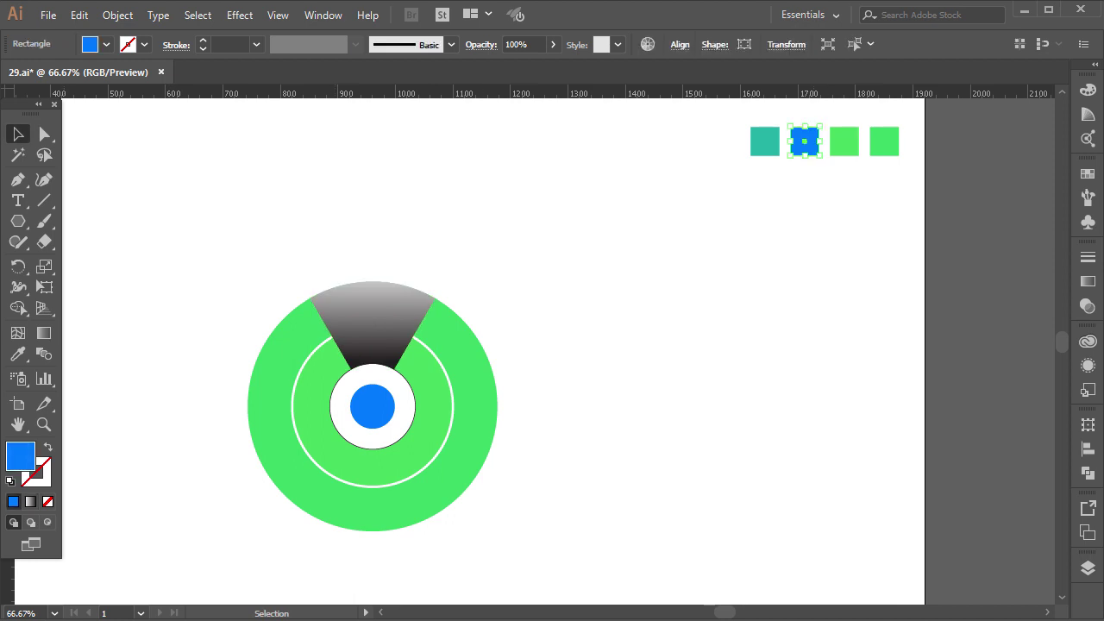
double_click(21, 456)
drag(840, 439, 795, 439)
key(ctrl+c)
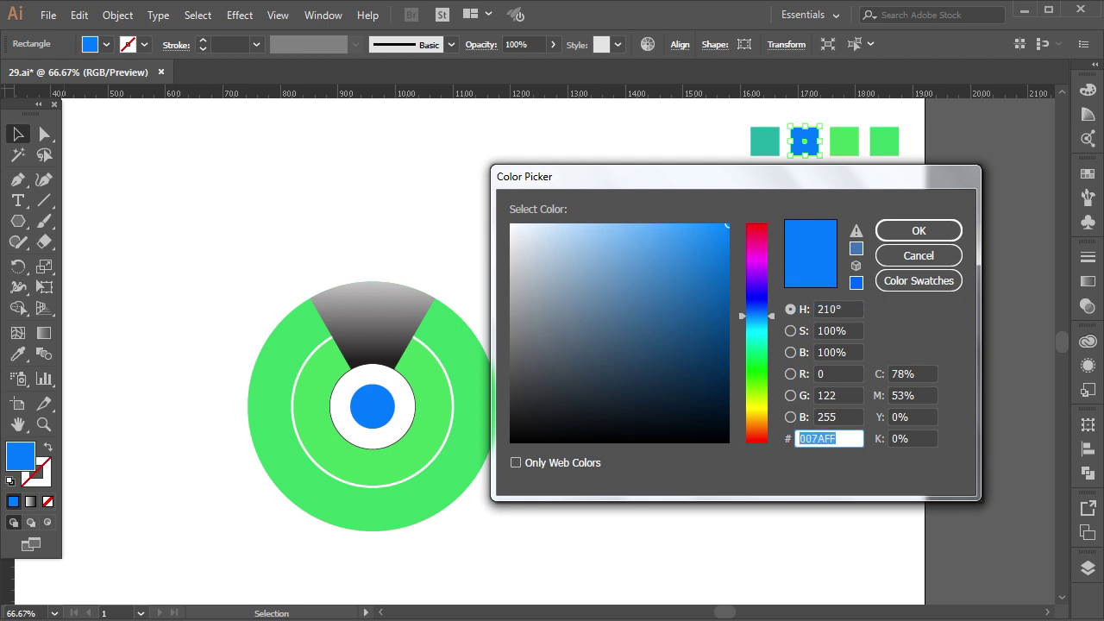
click(918, 230)
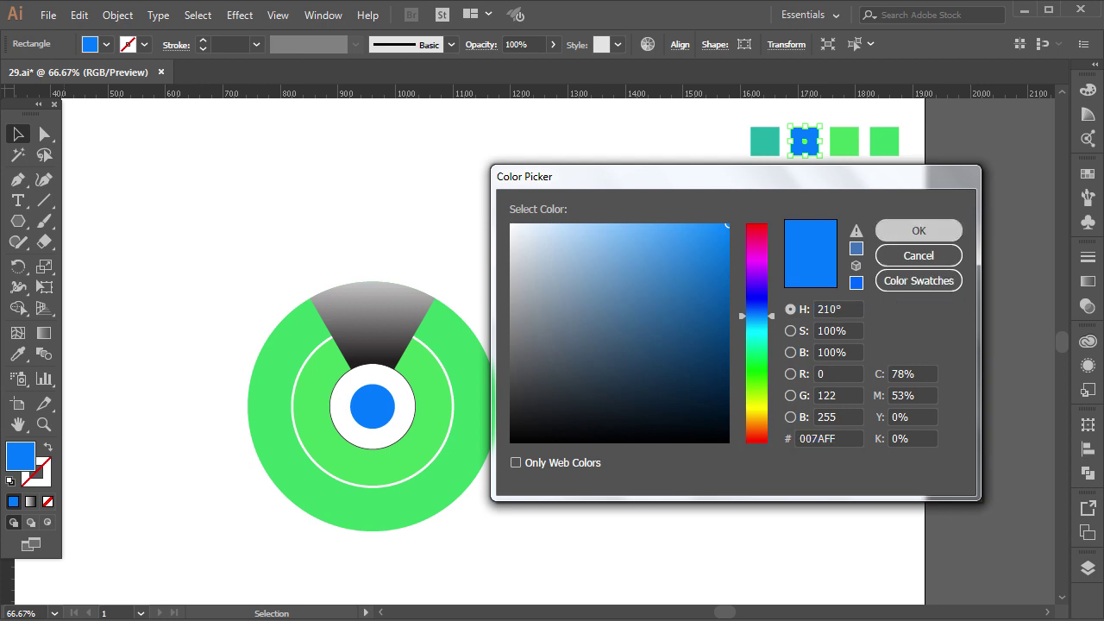
Set the black stop of the wedge's gradient to 007AFF, using the Web Safe RGB colour mode
click(372, 319)
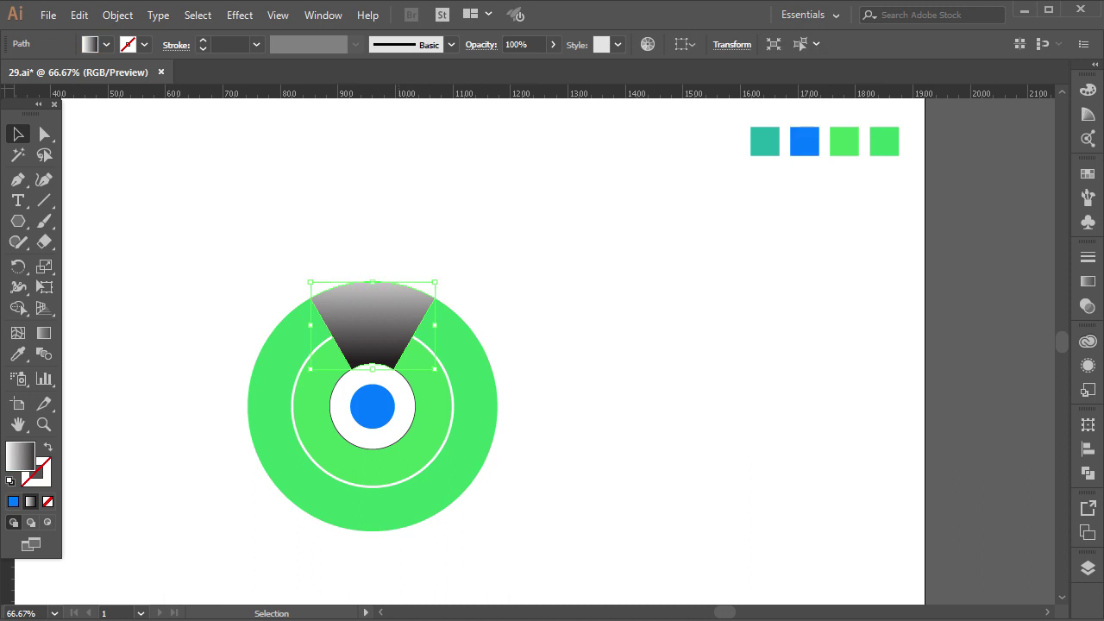
click(44, 332)
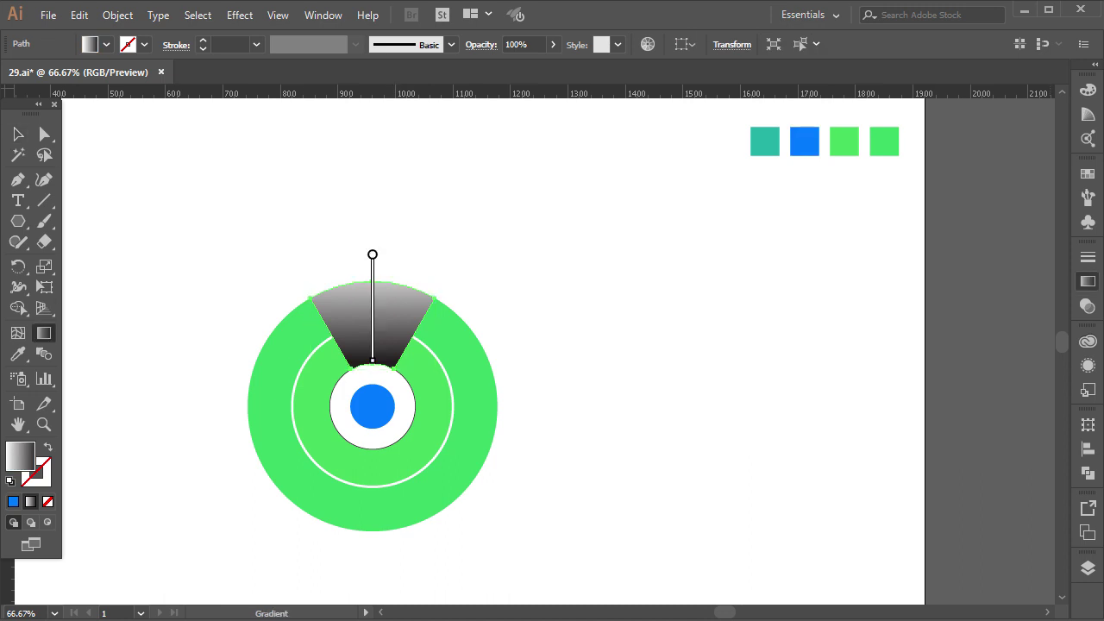
click(1087, 281)
double_click(1036, 472)
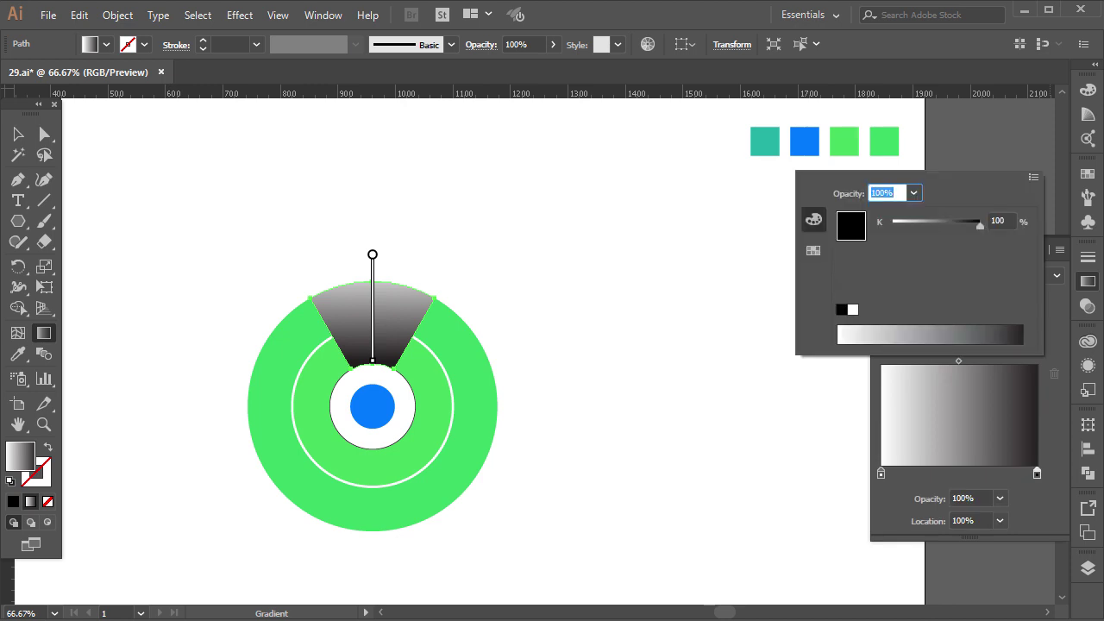
click(1034, 176)
click(936, 254)
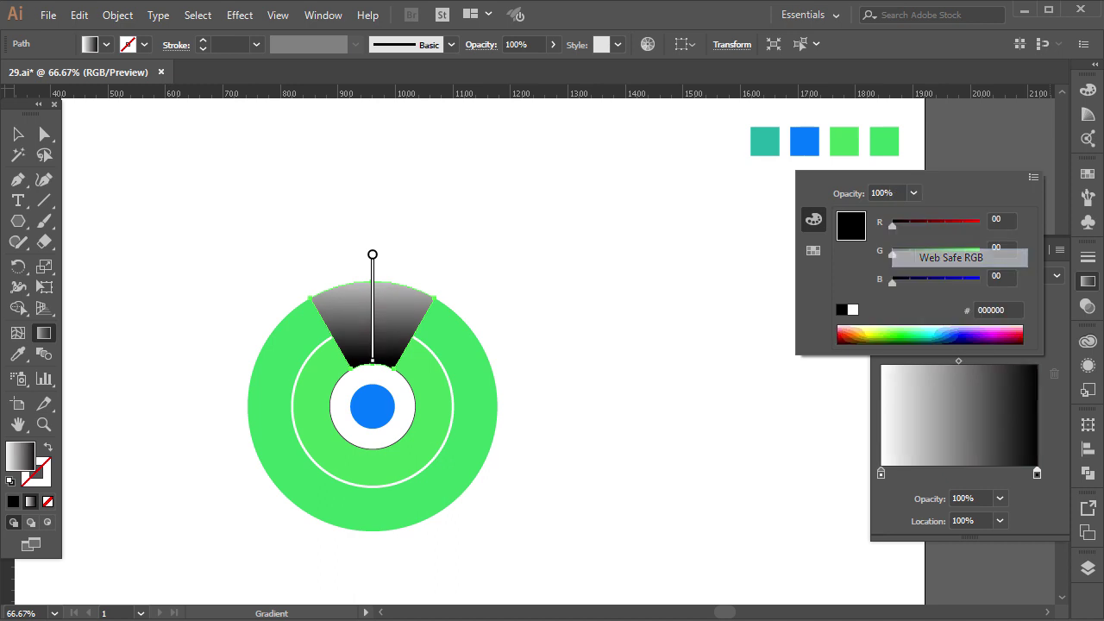
double_click(992, 311)
key(ctrl+v)
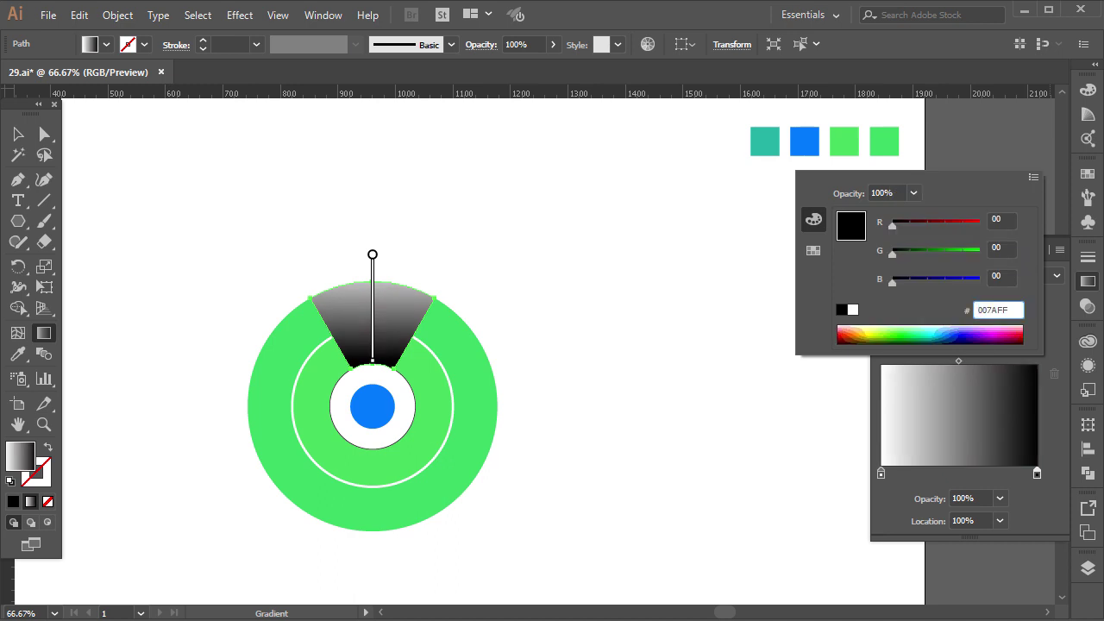
key(Return)
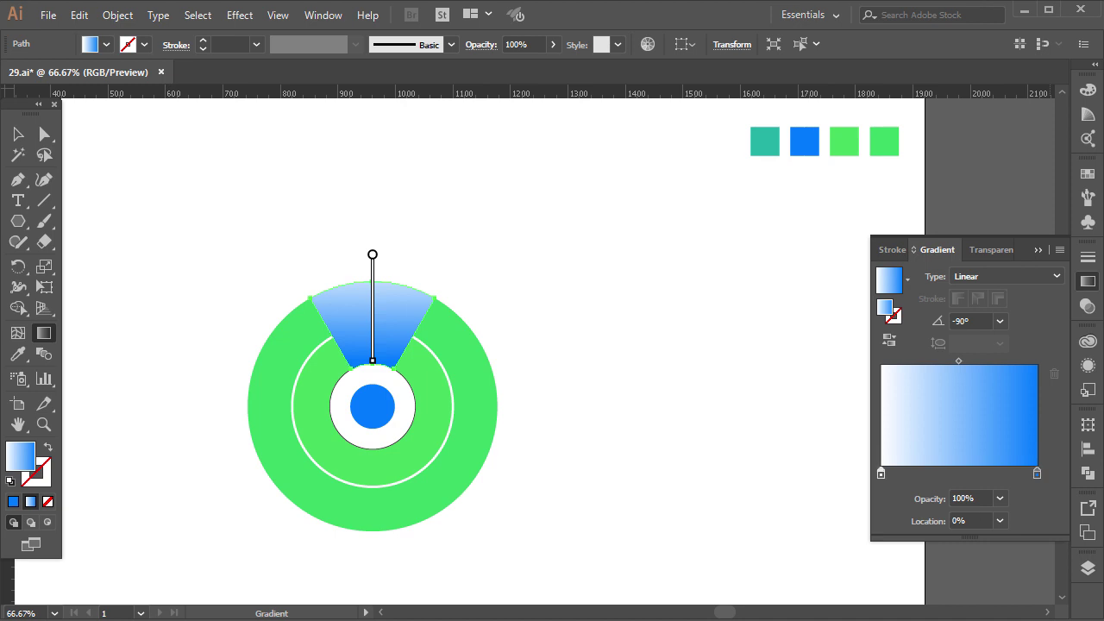
Change the gradient's white stop to Web Safe RGB and give it the same colour, 007AFF
double_click(880, 473)
click(1033, 177)
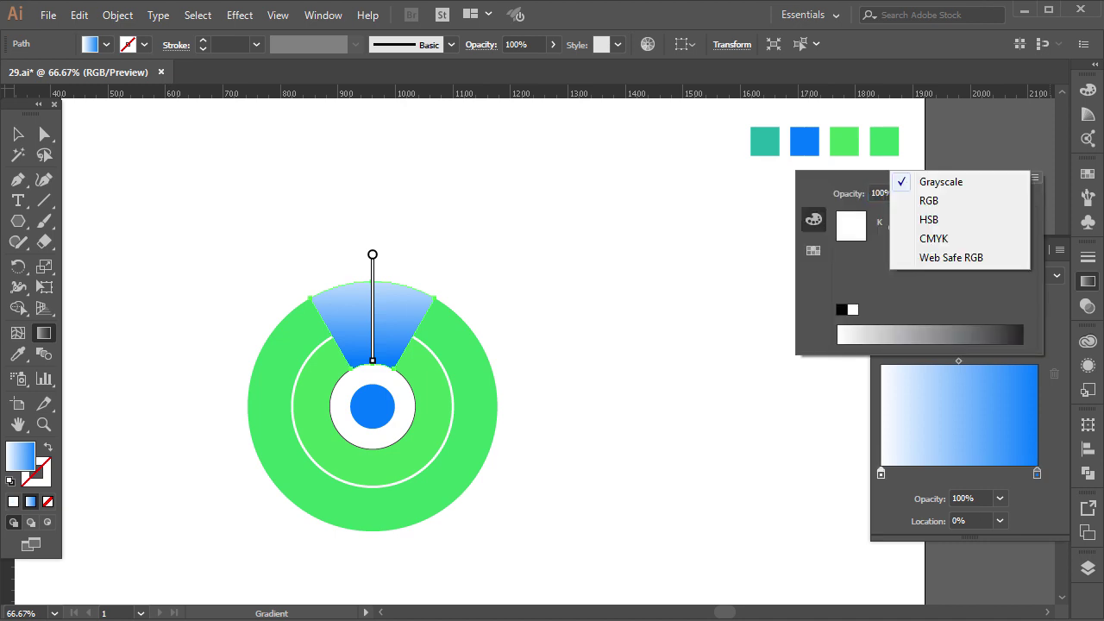
click(944, 254)
drag(1012, 311, 983, 310)
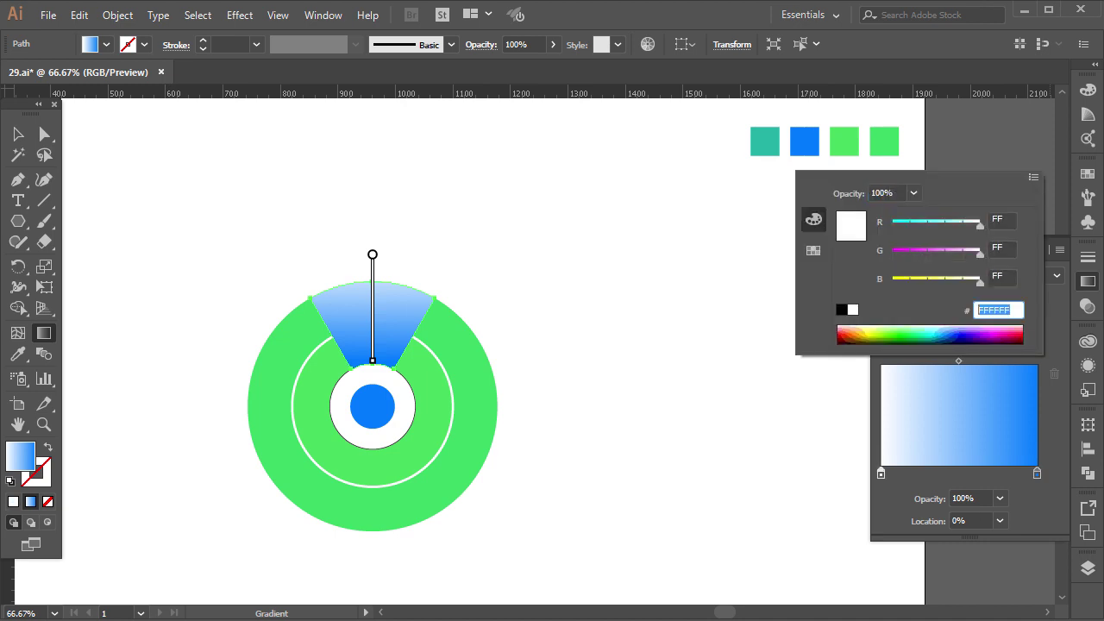
key(ctrl+v)
key(Return)
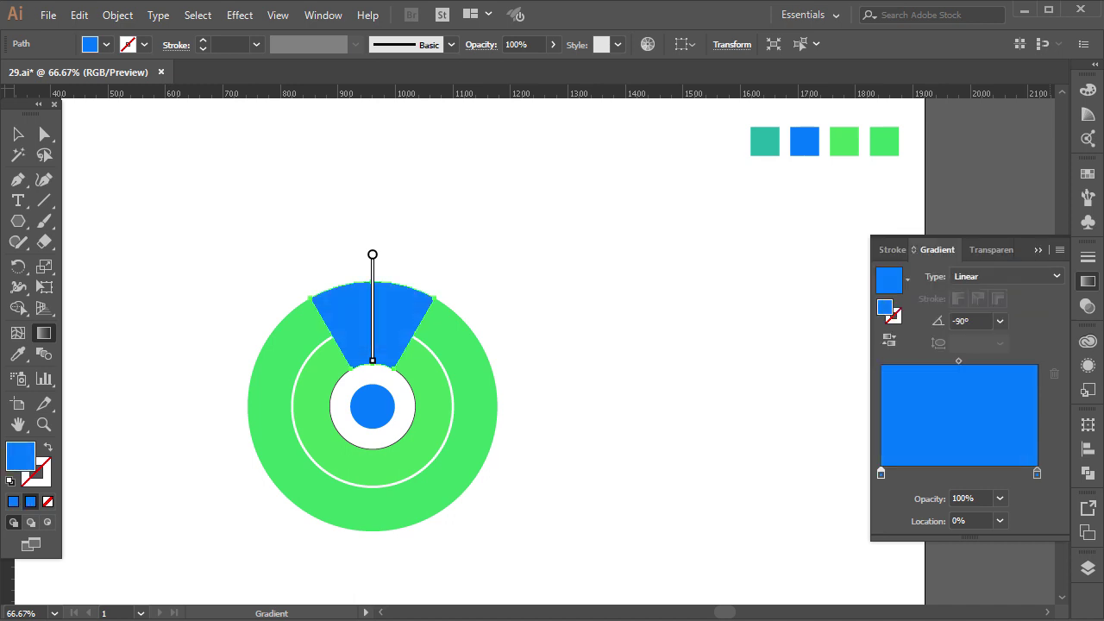
Lower the opacity of the wedge gradient's starting stop to 5%
click(1000, 497)
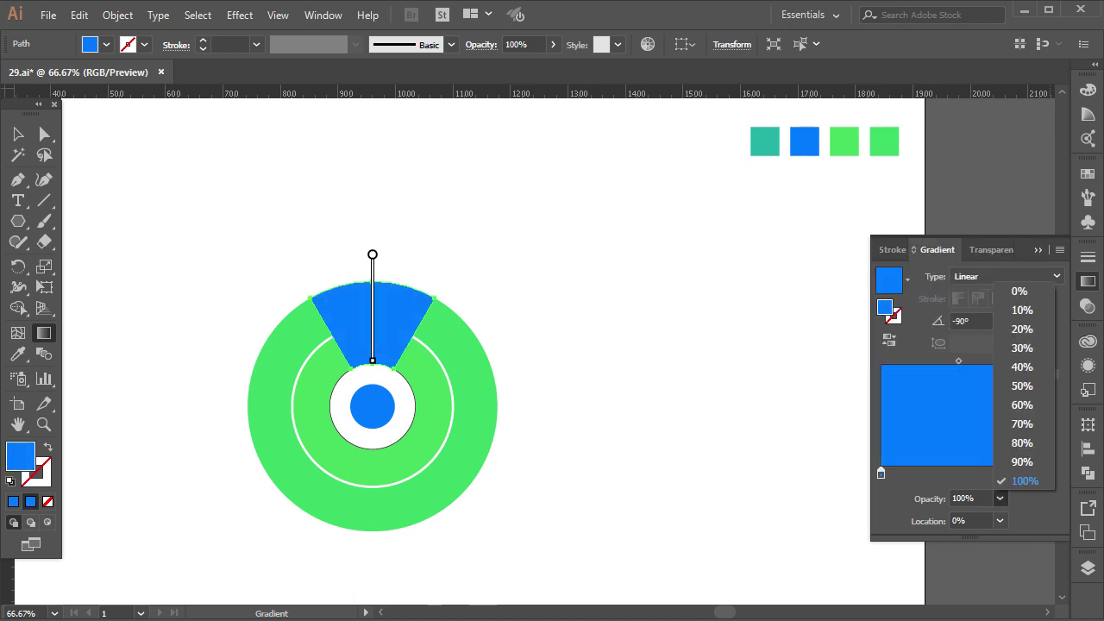
click(1022, 309)
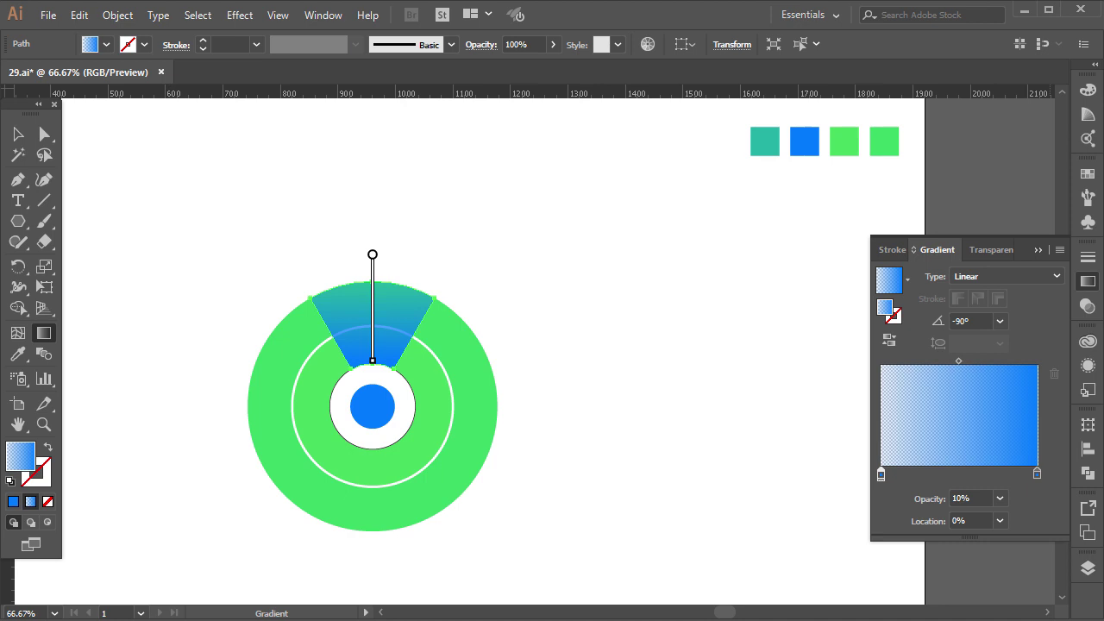
double_click(958, 498)
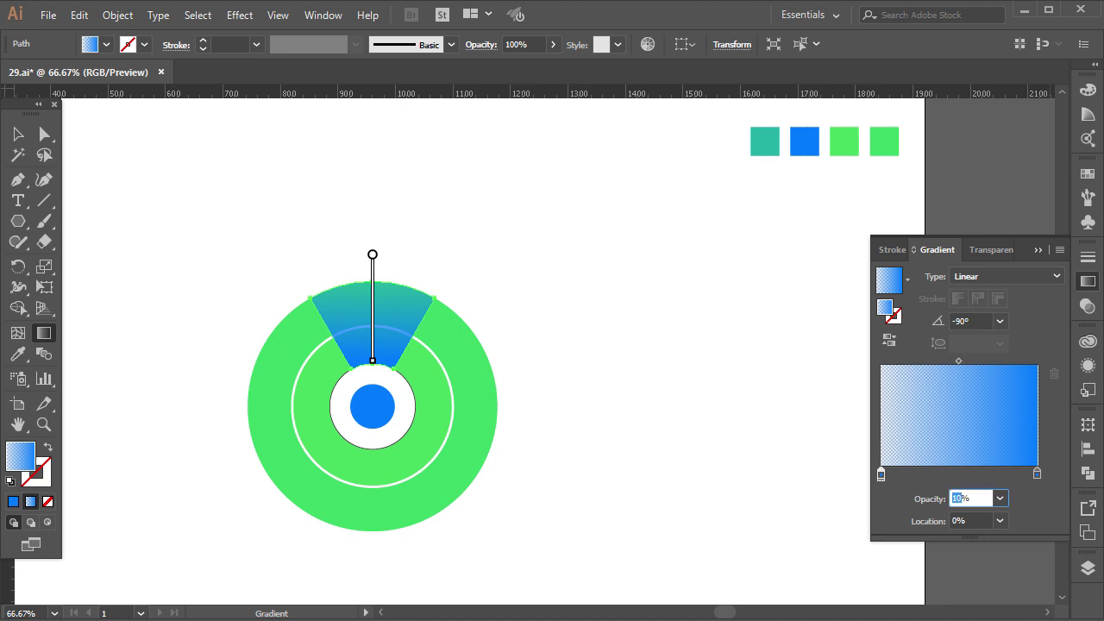
key(Return)
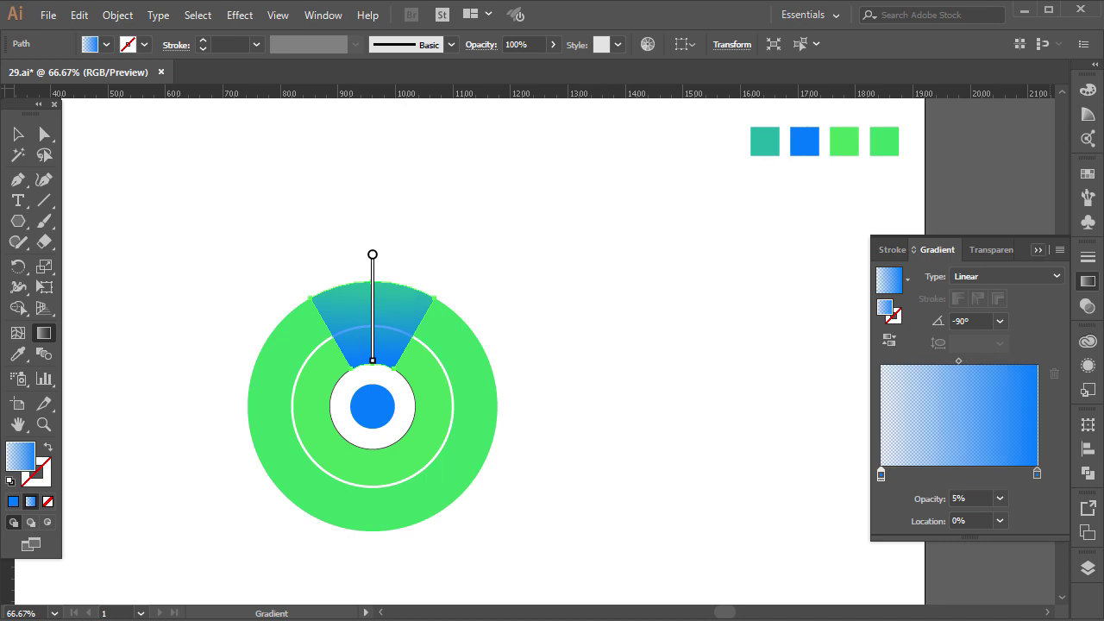
key(ctrl+F9)
Shift the wedge's gradient down so it starts just above the outer edge and ends at the blue circle, and deselect the wedge
scroll(328, 299, up, 1)
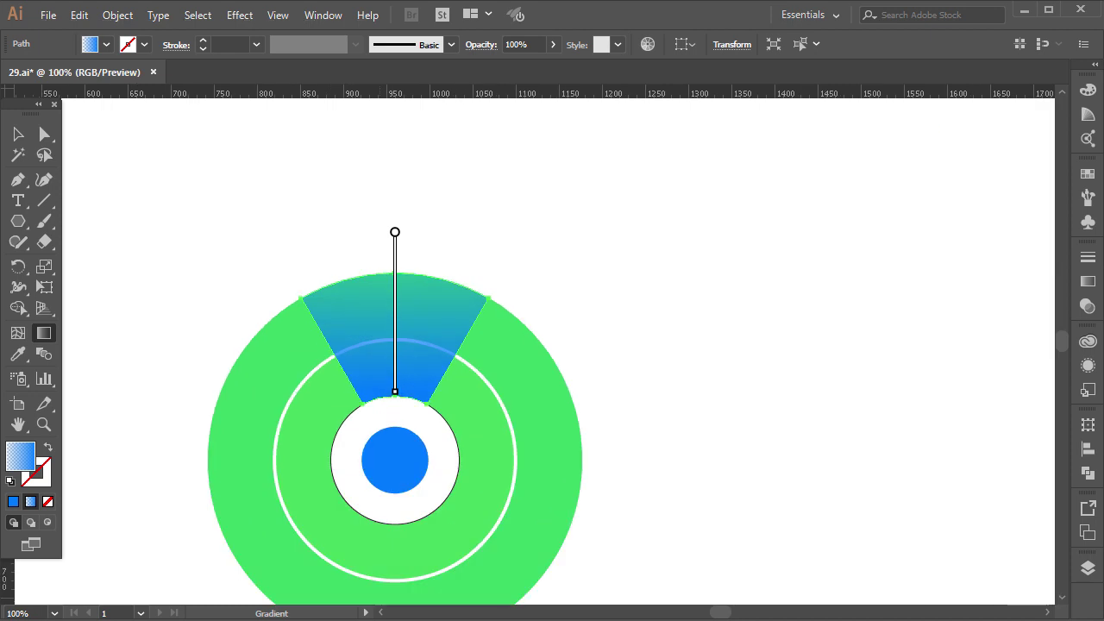
drag(395, 232, 395, 266)
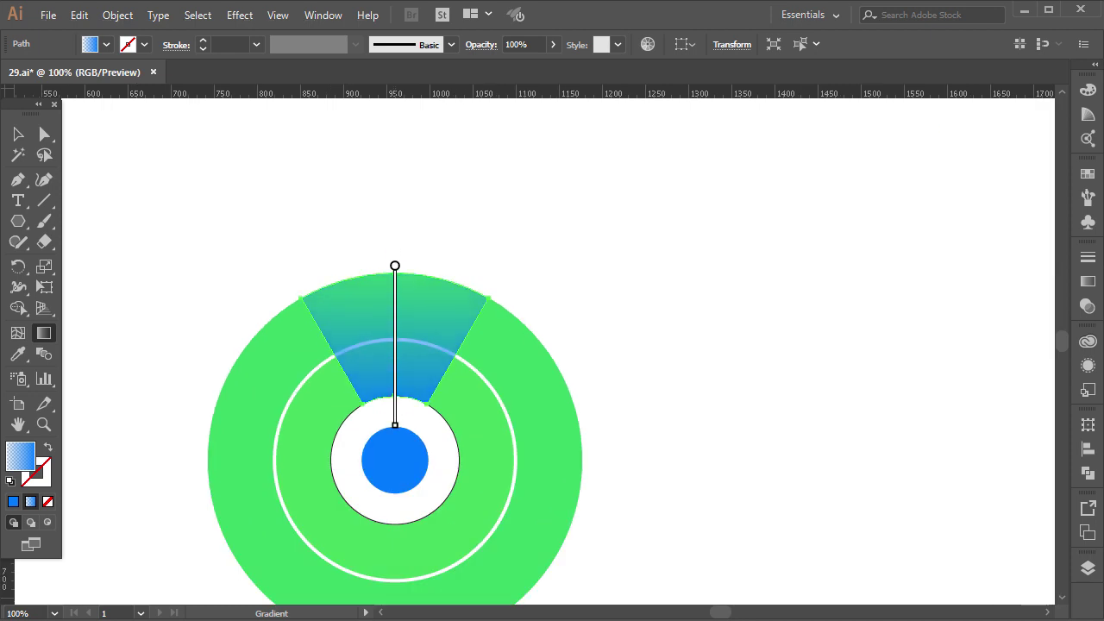
click(17, 134)
key(ctrl+shift+a)
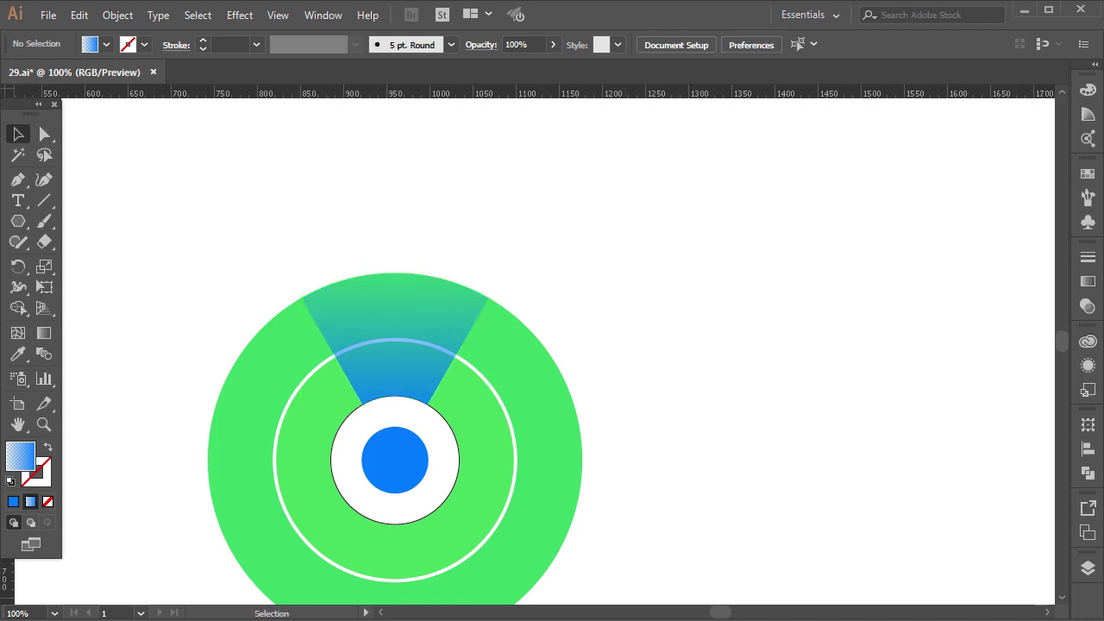
Remove the black stroke from the circle outlining the white centre and deselect it
scroll(395, 418, down, 1)
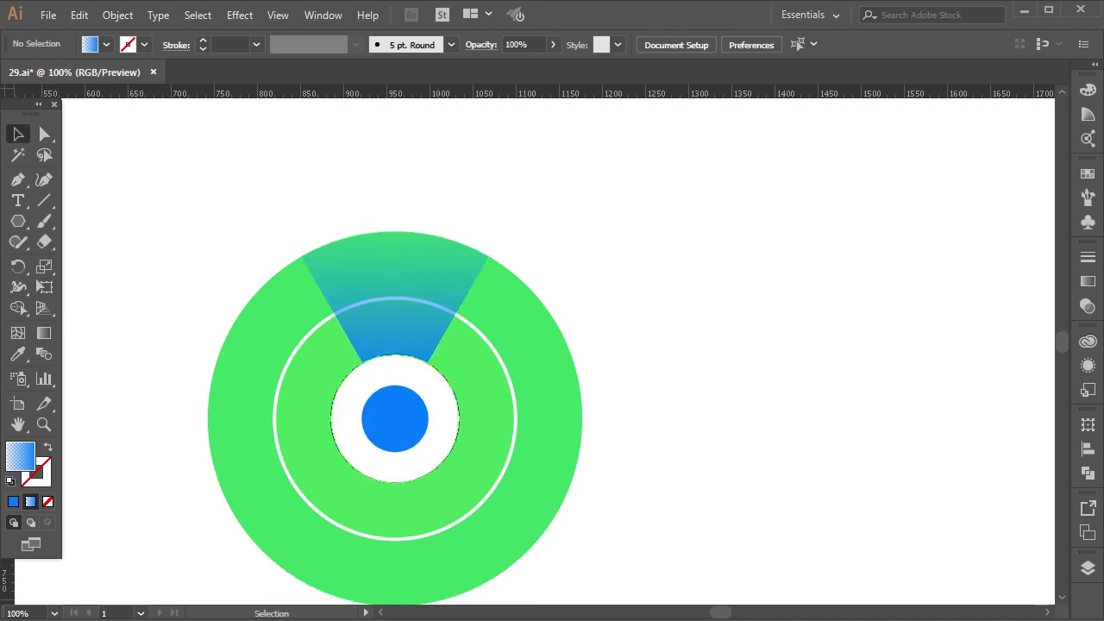
click(441, 462)
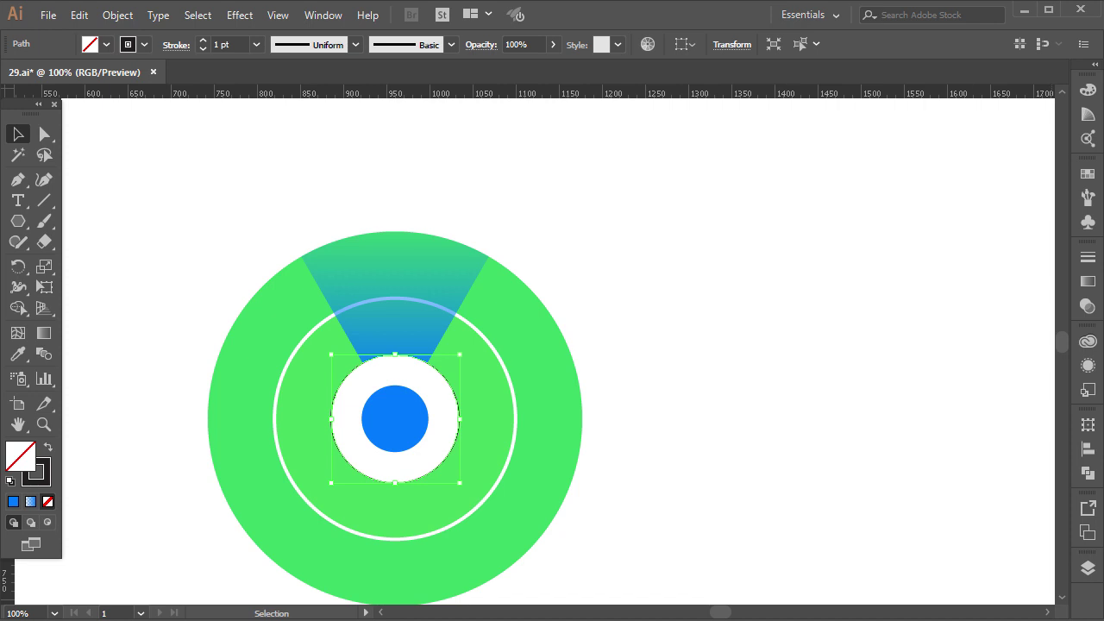
click(1088, 173)
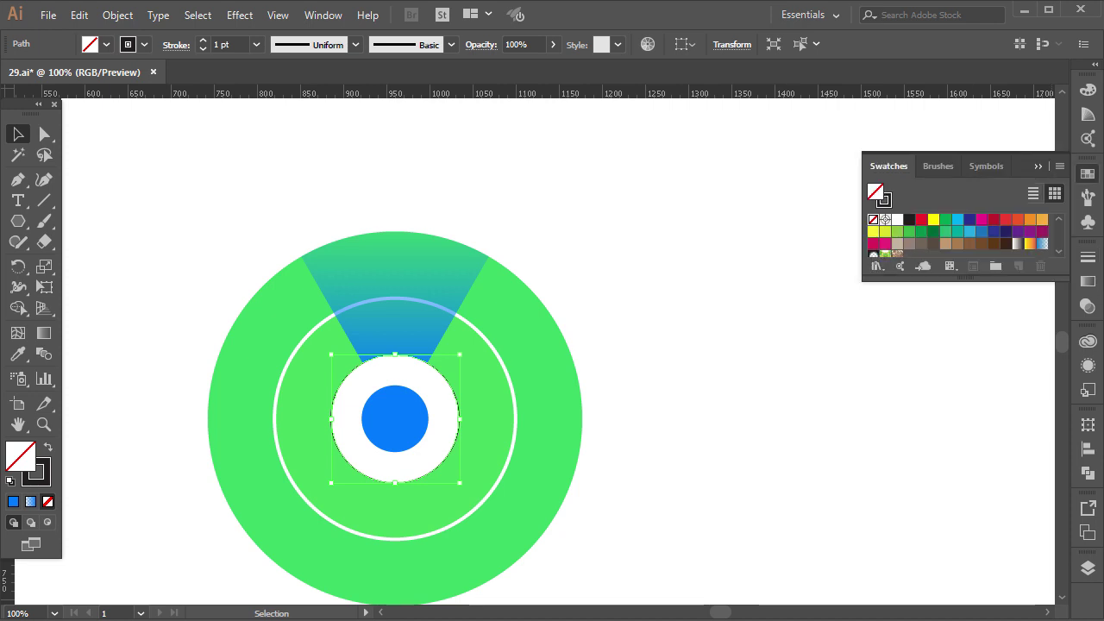
click(885, 201)
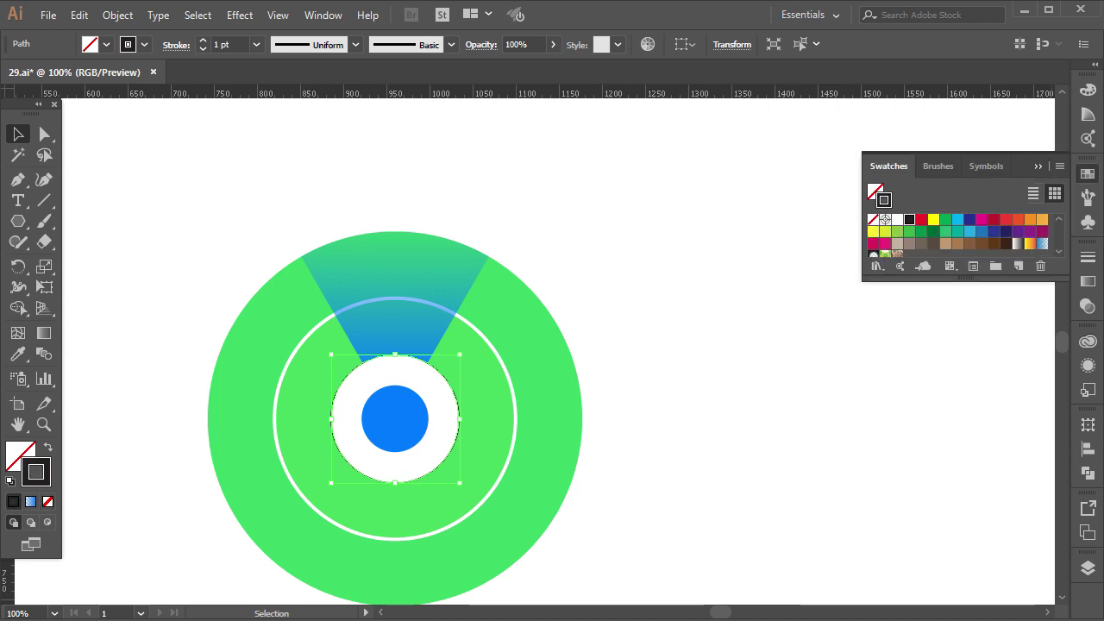
click(873, 219)
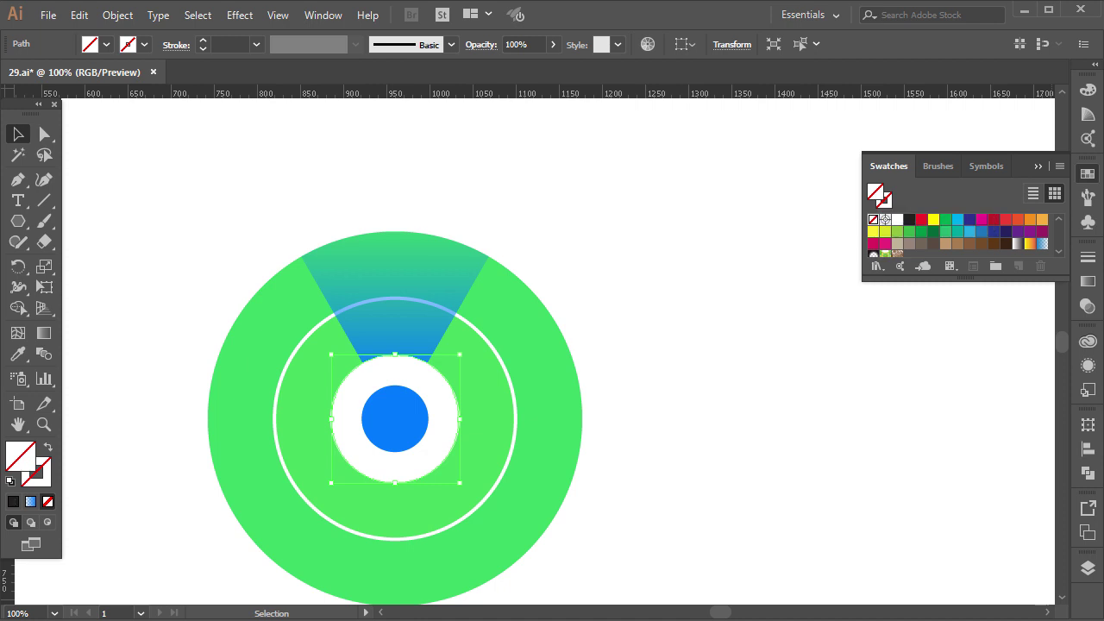
click(1038, 167)
click(755, 235)
Draw a rounded square without fill or stroke that encloses the whole ring icon with a margin on every side
scroll(755, 235, down, 1)
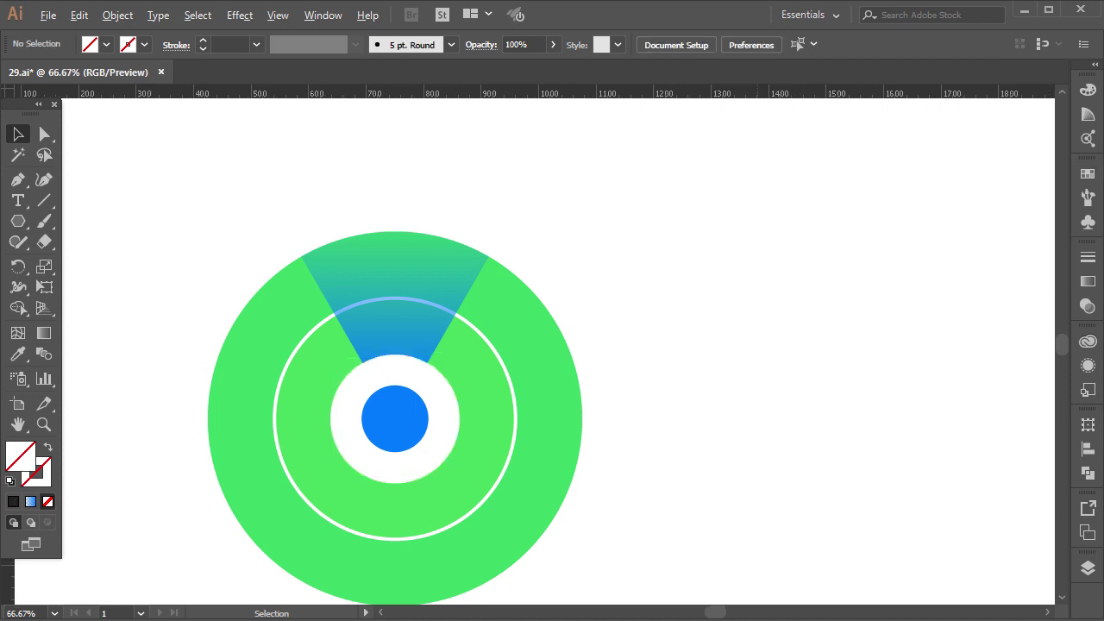
scroll(755, 235, up, 1)
drag(18, 221, 102, 242)
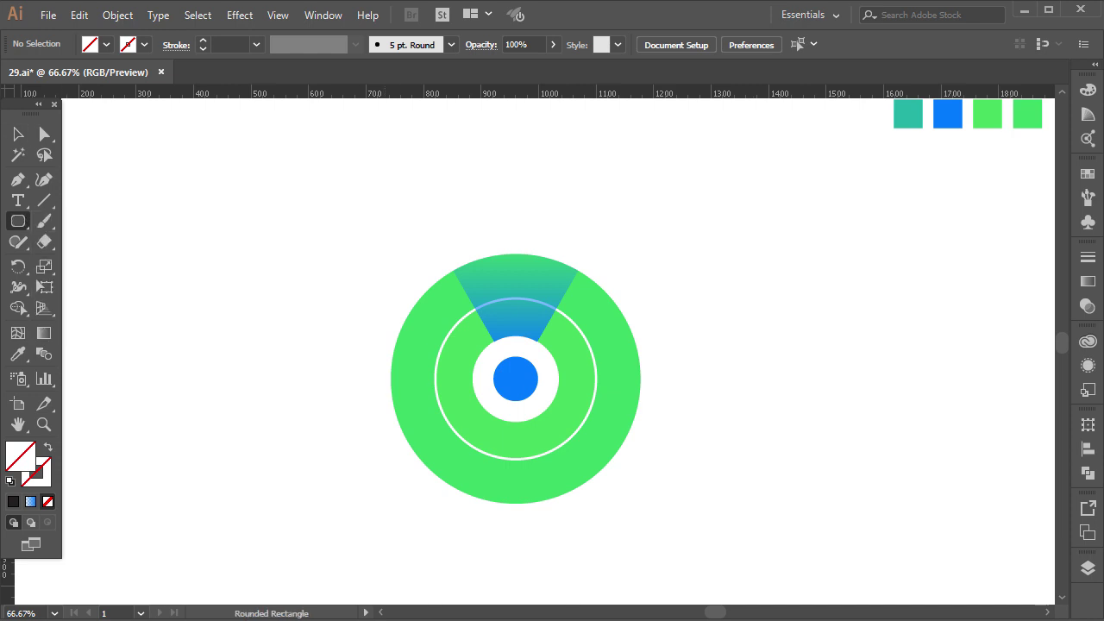
mouse_move(368, 216)
mouse_down()
mouse_move(678, 527)
mouse_move(671, 521)
mouse_up()
key(alt)
key(v)
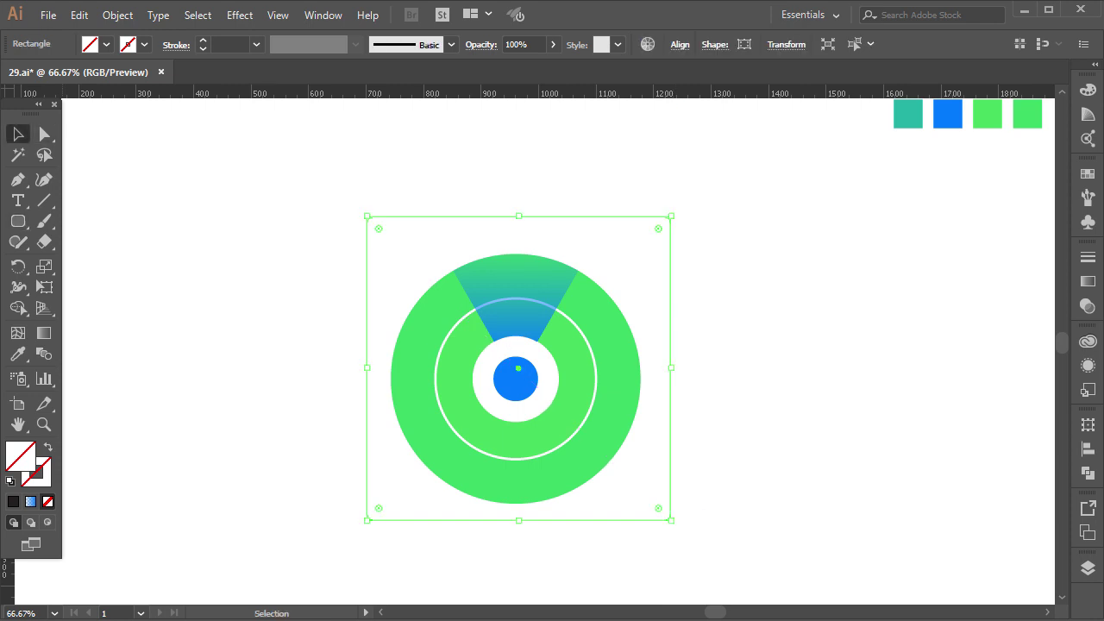
Shift the rounded square so it sits more centrally around the rings, and group all the ring icon's shapes without the square
click(723, 367)
drag(671, 287, 490, 389)
click(727, 302)
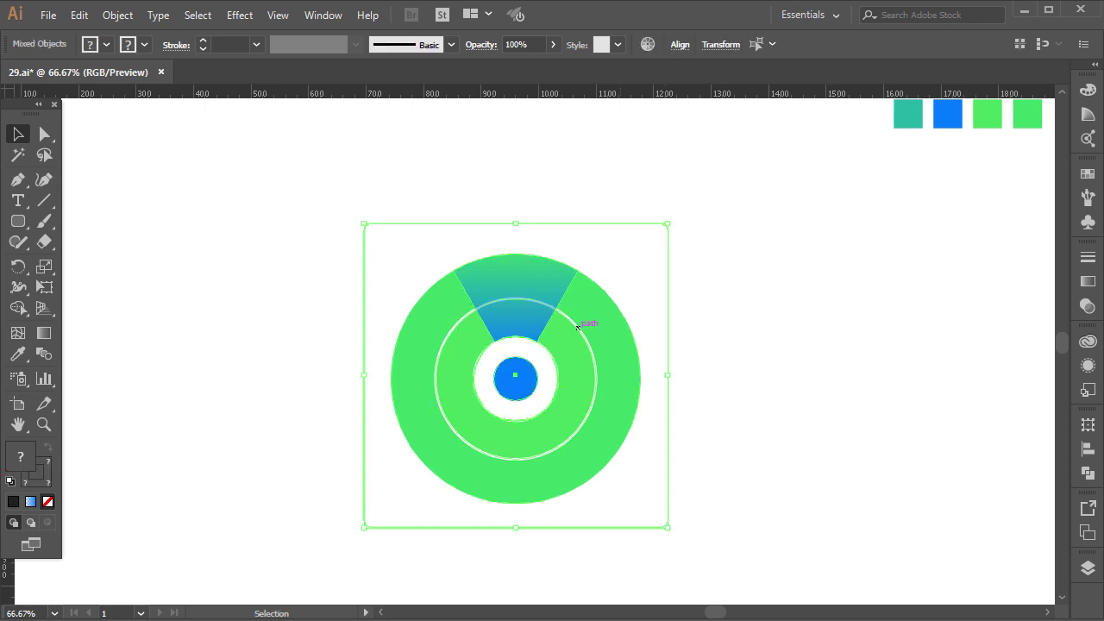
shift+click(669, 258)
right_click(535, 324)
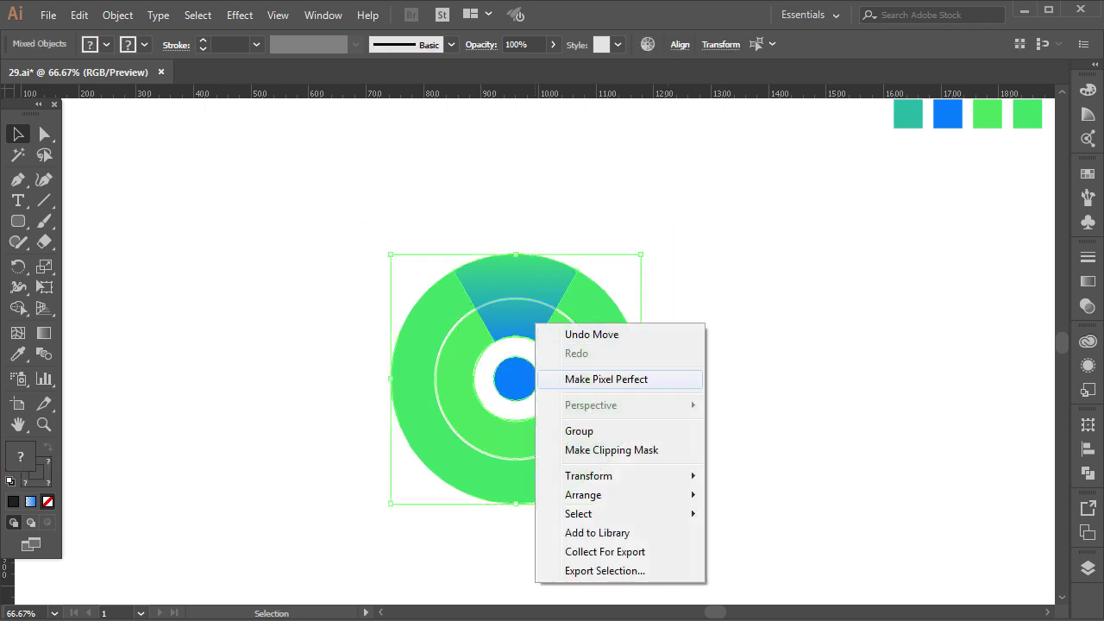
click(579, 430)
Shrink the rounded square about its centre to narrow the margin, and align its vertical centre with the ring group
drag(632, 254, 727, 281)
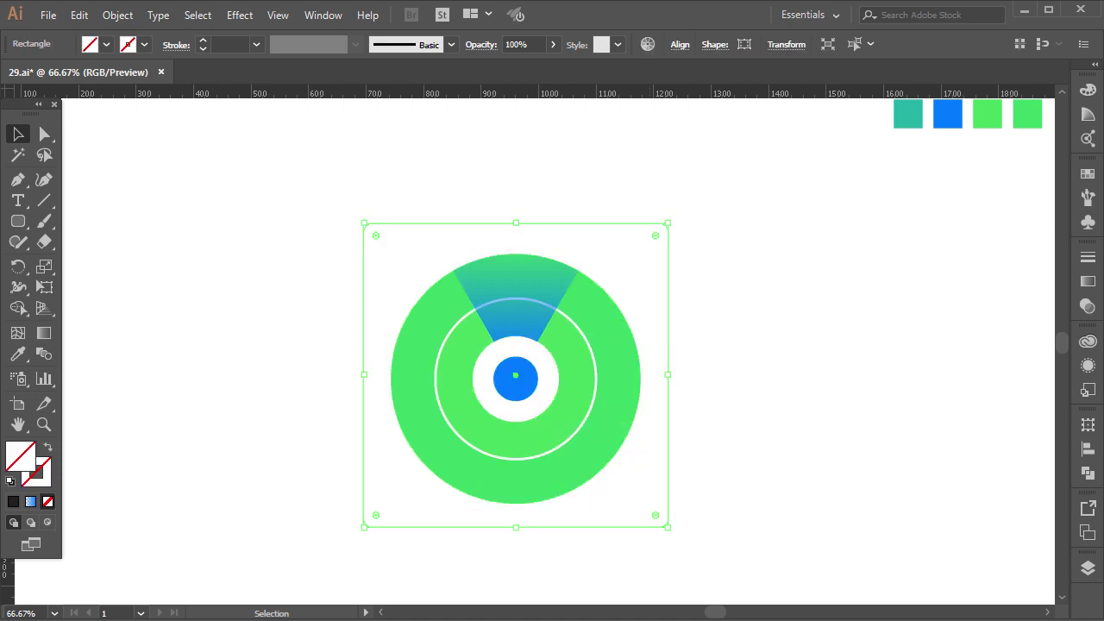
drag(668, 222, 656, 234)
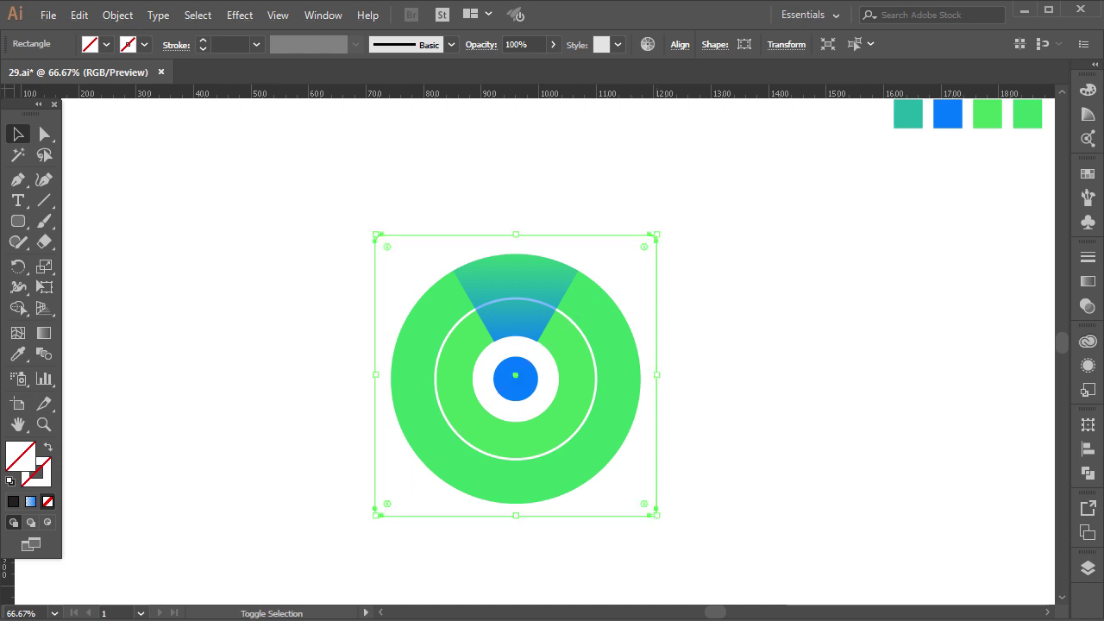
drag(744, 296, 464, 394)
click(680, 44)
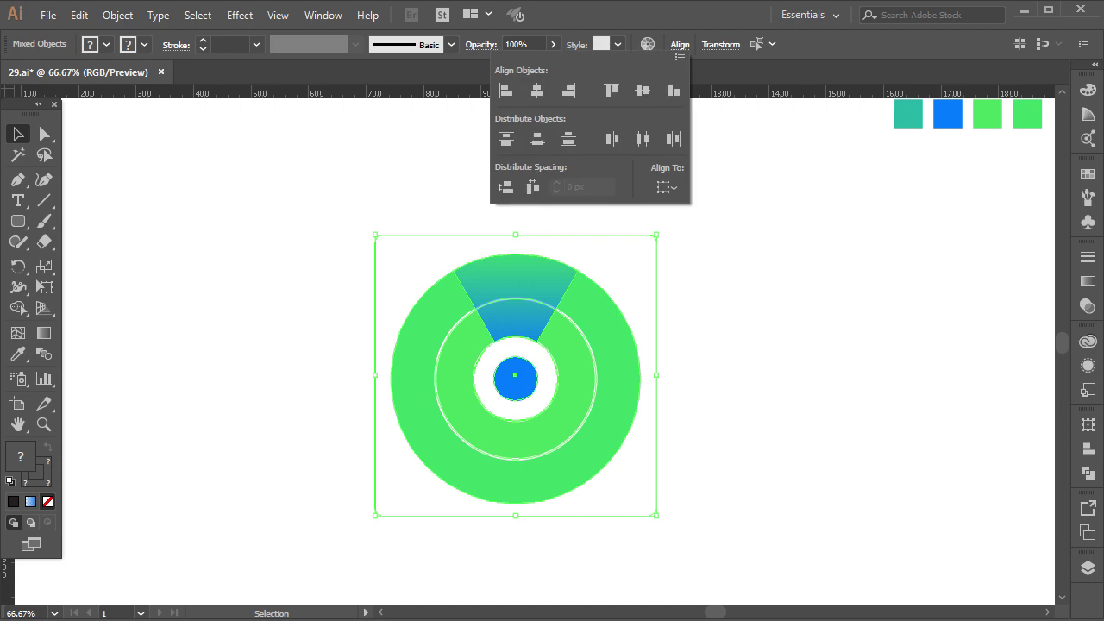
click(643, 91)
click(747, 250)
click(747, 251)
Round all corners of the square frame to a radius of about 105 px and deselect it
click(658, 238)
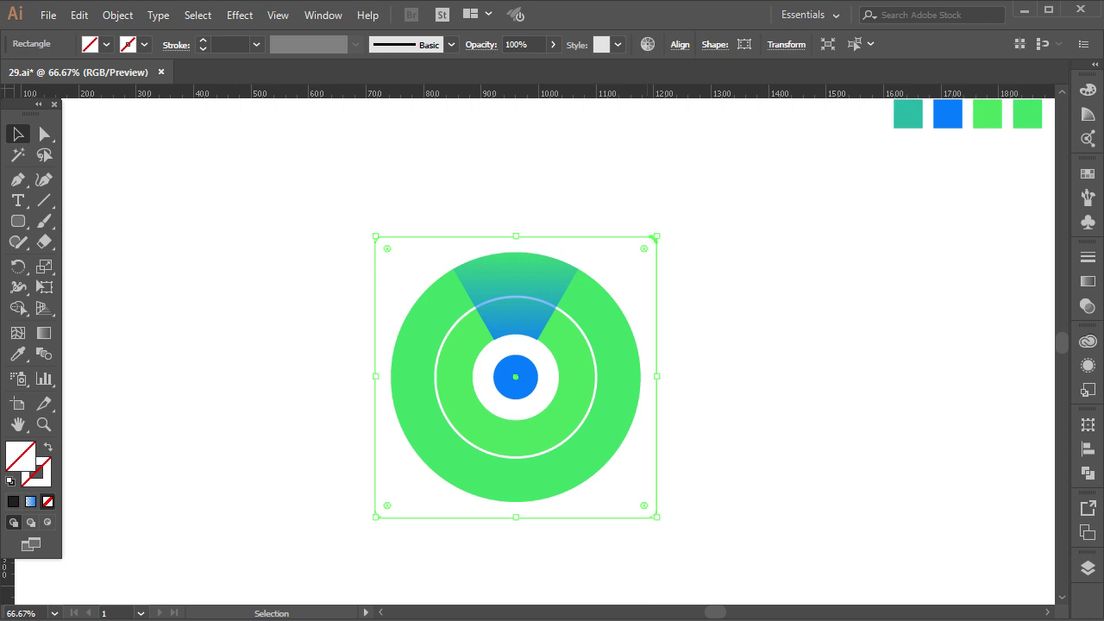
drag(643, 248, 596, 296)
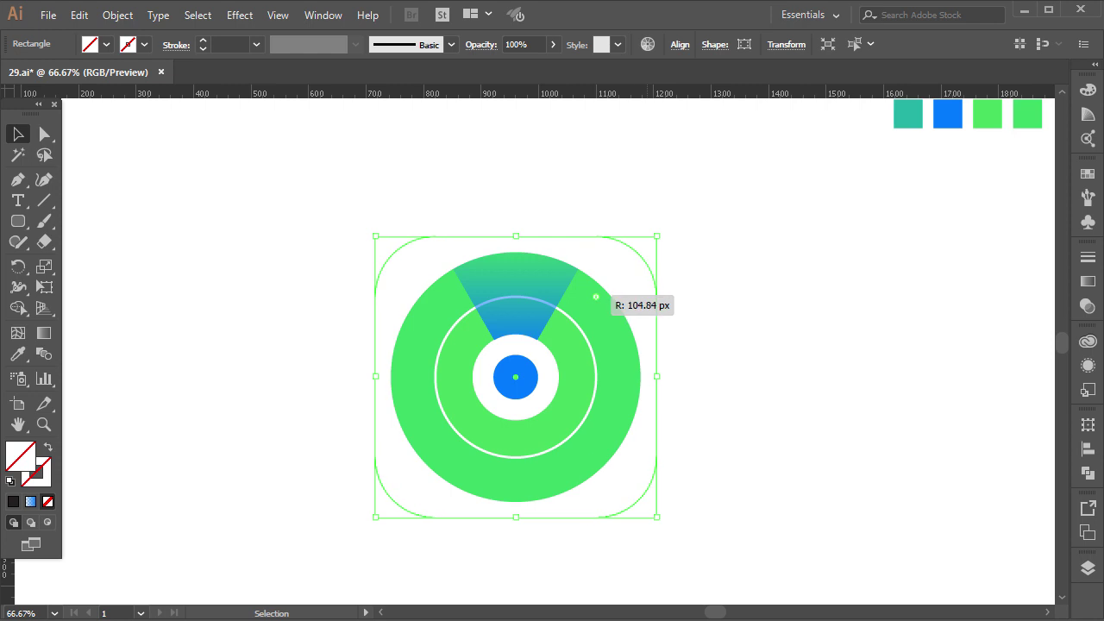
click(747, 293)
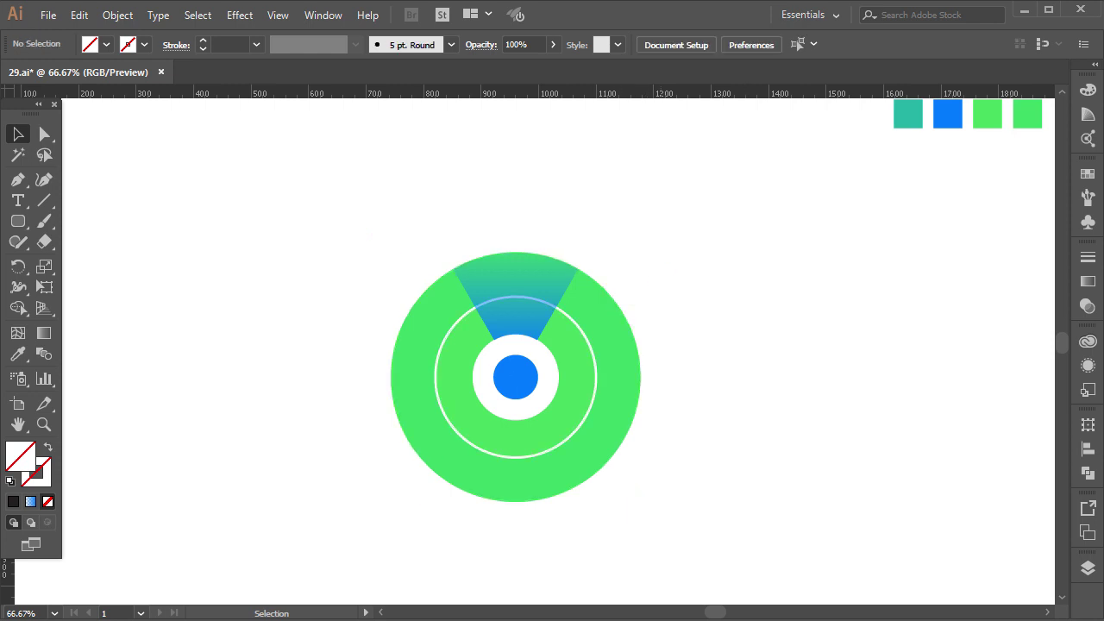
Fill the rounded square with white and send it backward behind the ring group
drag(659, 215, 616, 278)
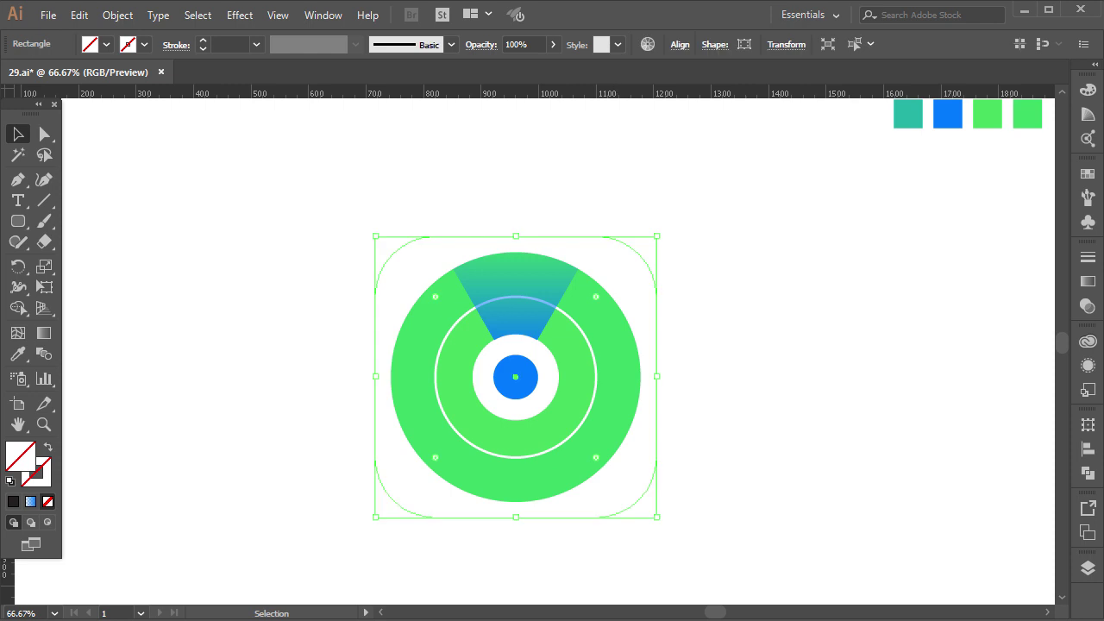
click(1085, 173)
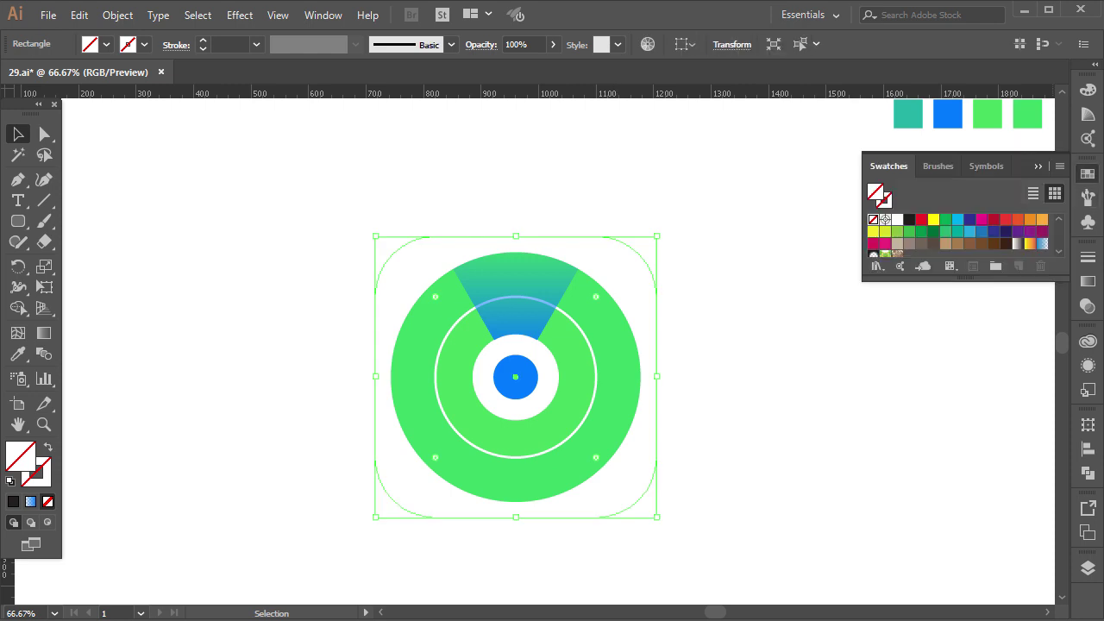
click(897, 219)
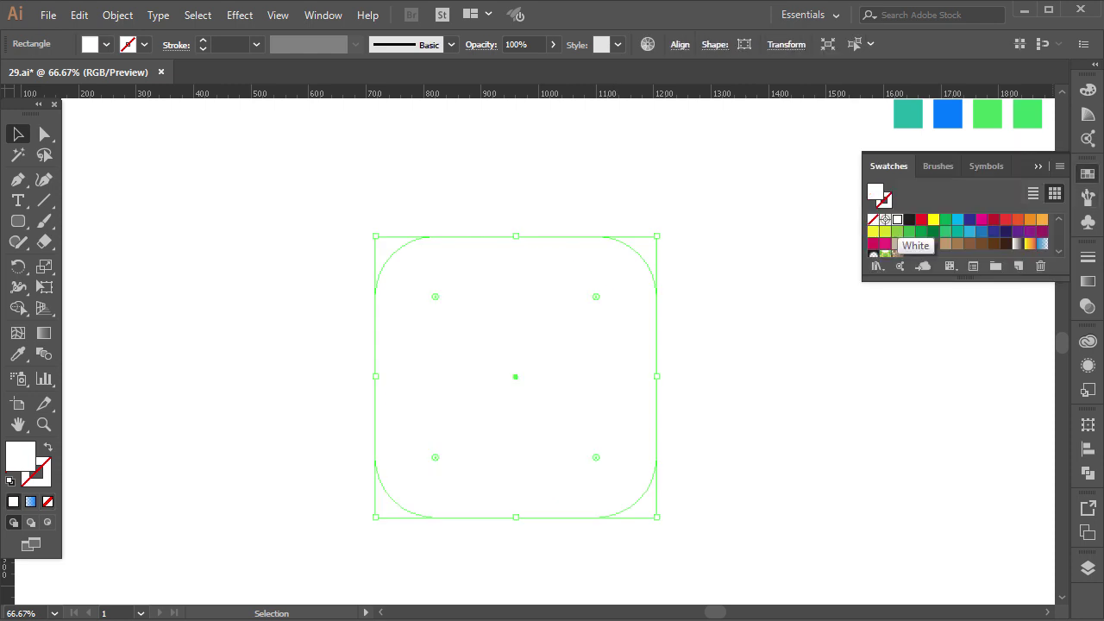
click(1039, 167)
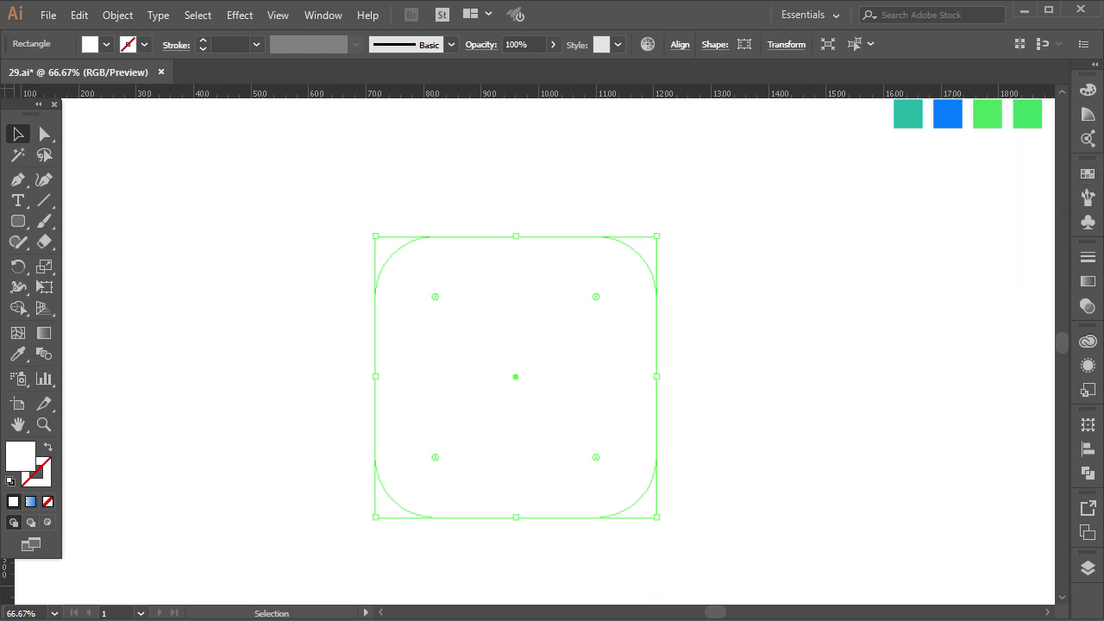
right_click(531, 267)
mouse_move(595, 520)
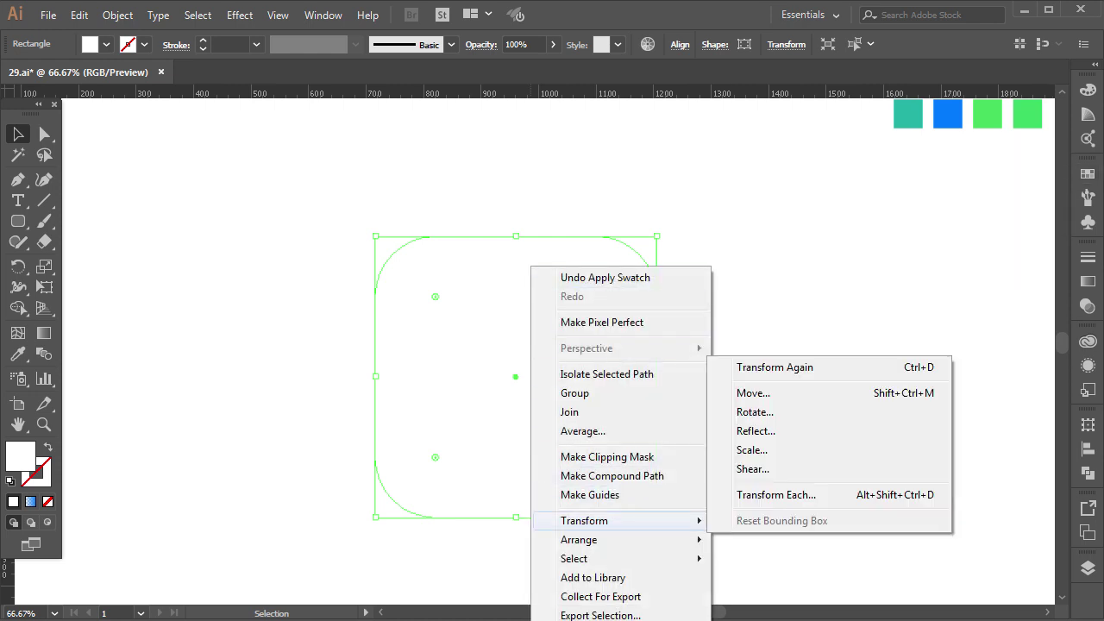
mouse_move(604, 539)
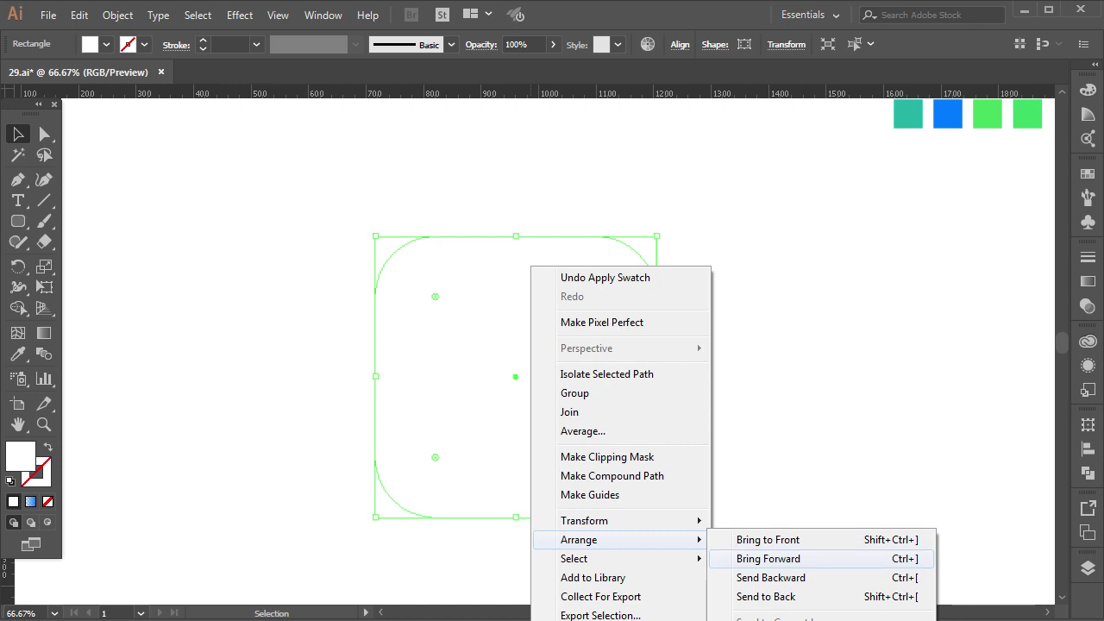
click(770, 577)
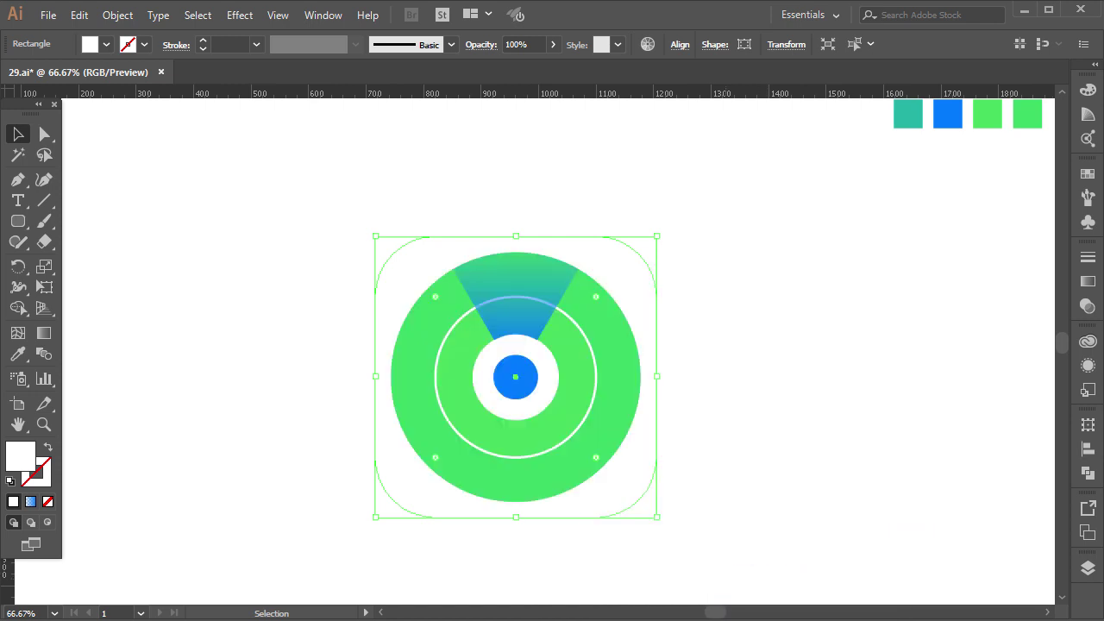
Apply a Normal-mode drop shadow to the rounded square with 25% opacity, 10 px X offset, 20 px Y offset and 15 px blur, and deselect it
drag(717, 246, 617, 263)
click(240, 15)
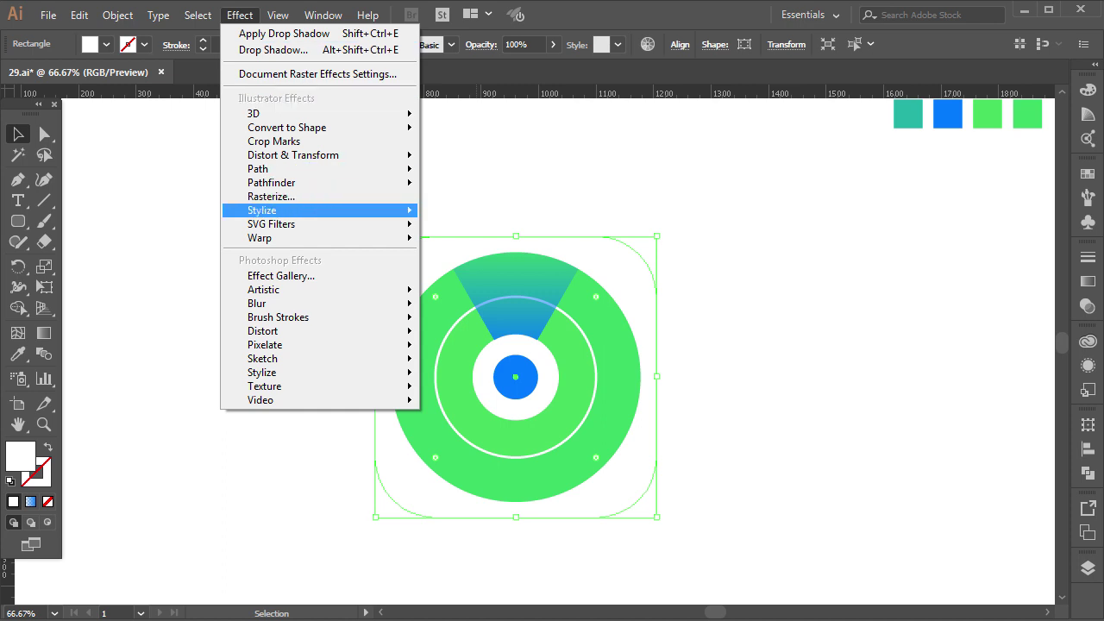
mouse_move(284, 210)
click(479, 213)
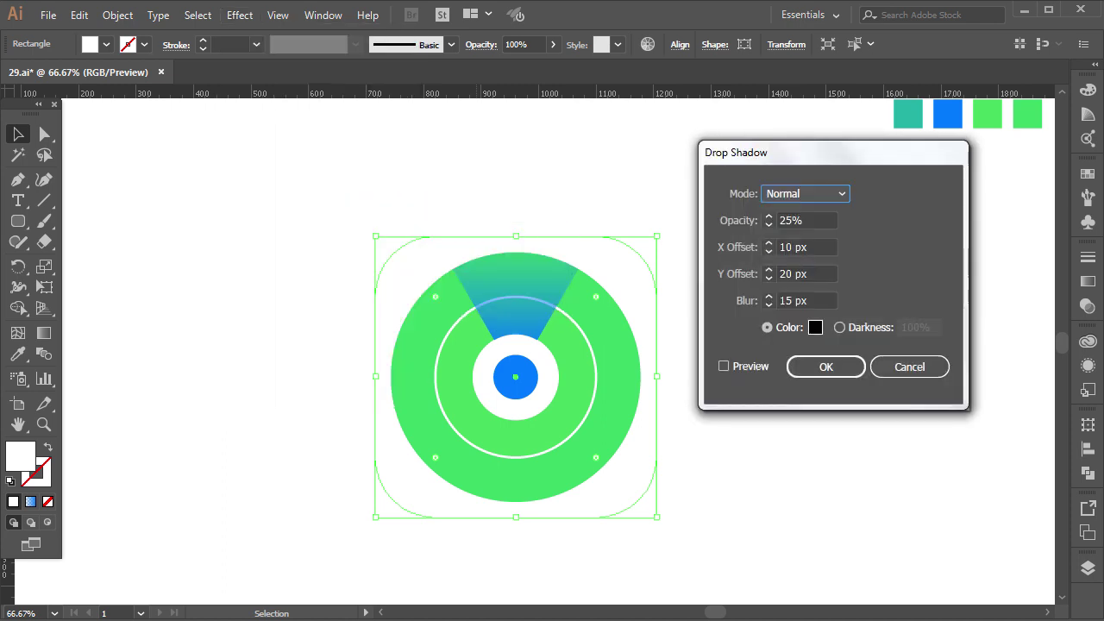
click(725, 367)
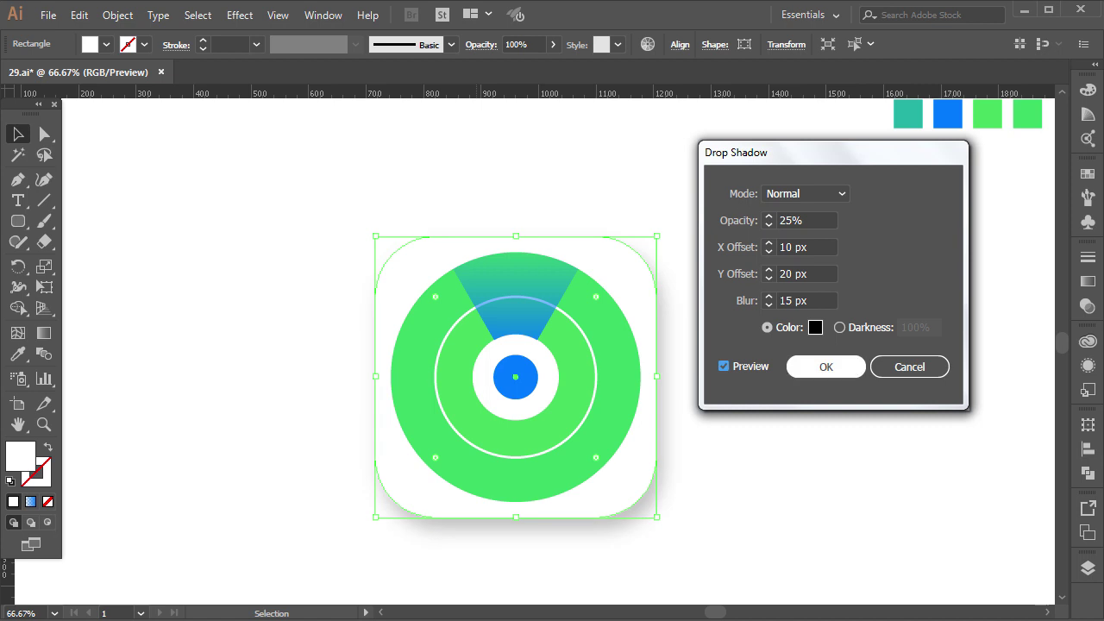
click(825, 367)
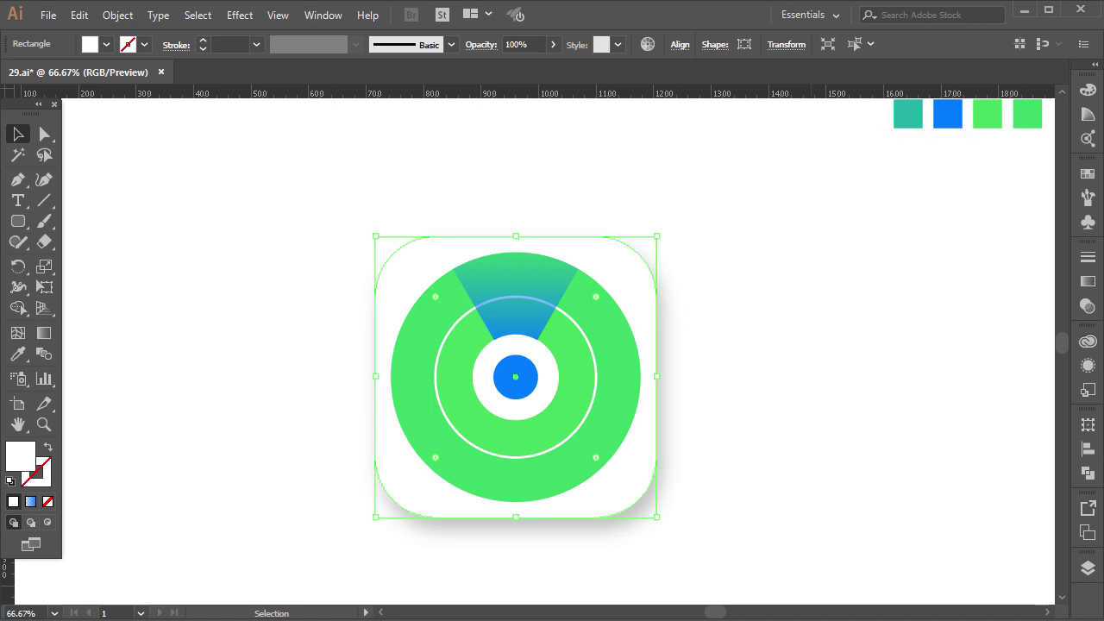
click(790, 318)
scroll(784, 316, down, 1)
scroll(583, 362, down, 1)
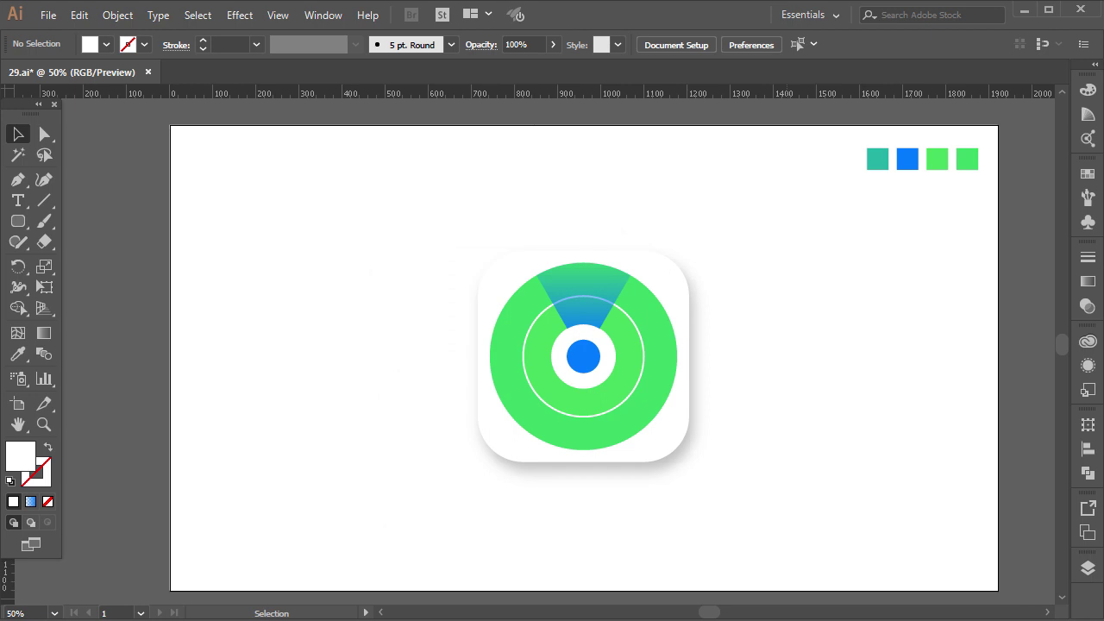